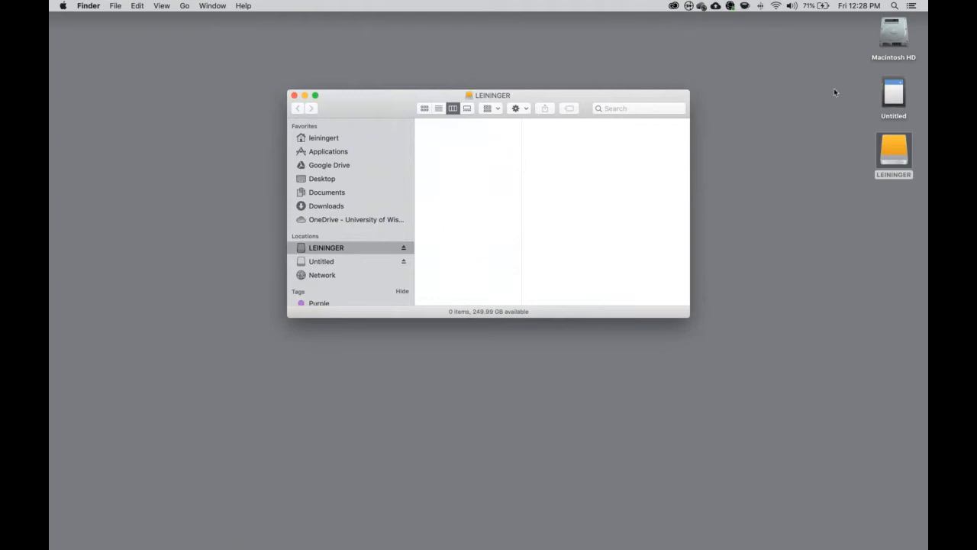
- Close the empty LEININGER drive window in Finder
left_click(294, 96)
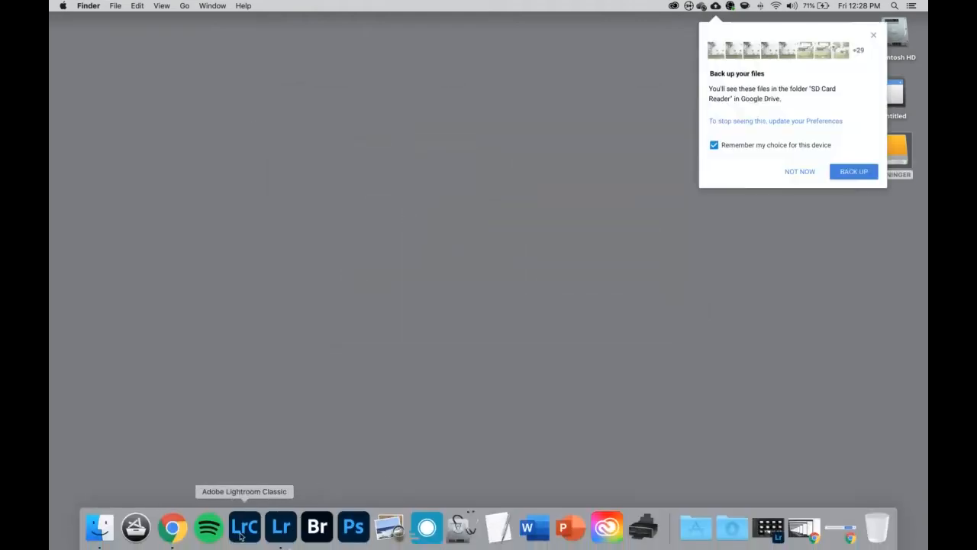
- Decline the Google Drive Backup and Sync prompt and launch Lightroom Classic from the Dock
left_click(794, 172)
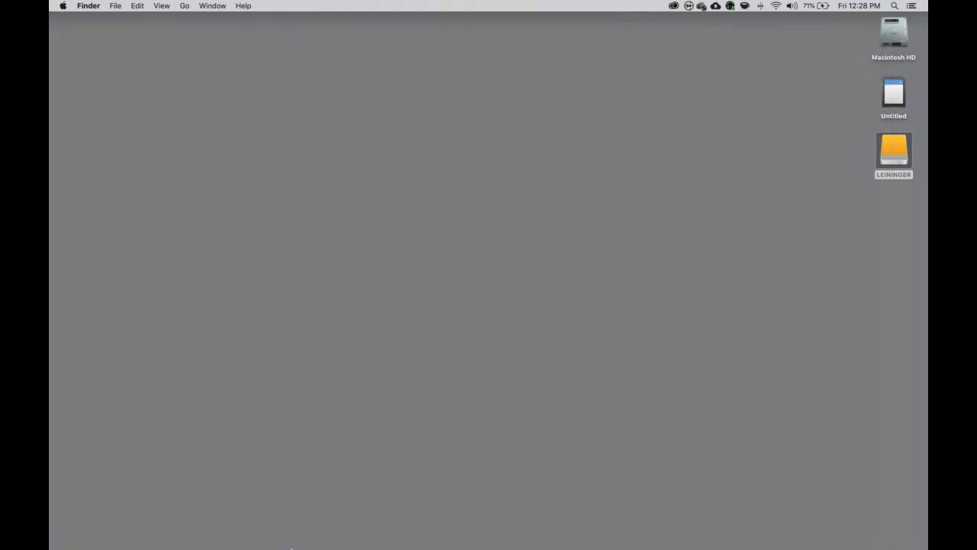
mouse_move(249, 541)
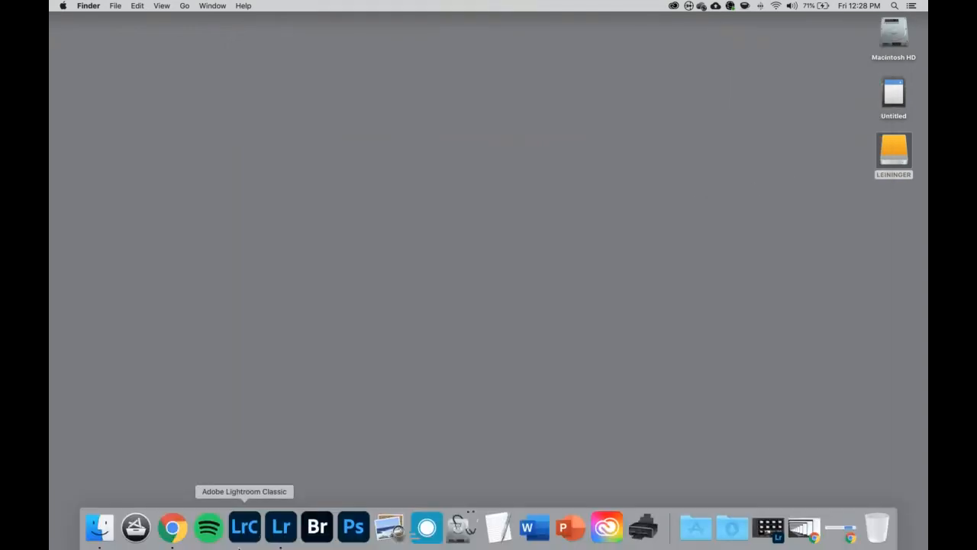
left_click(249, 540)
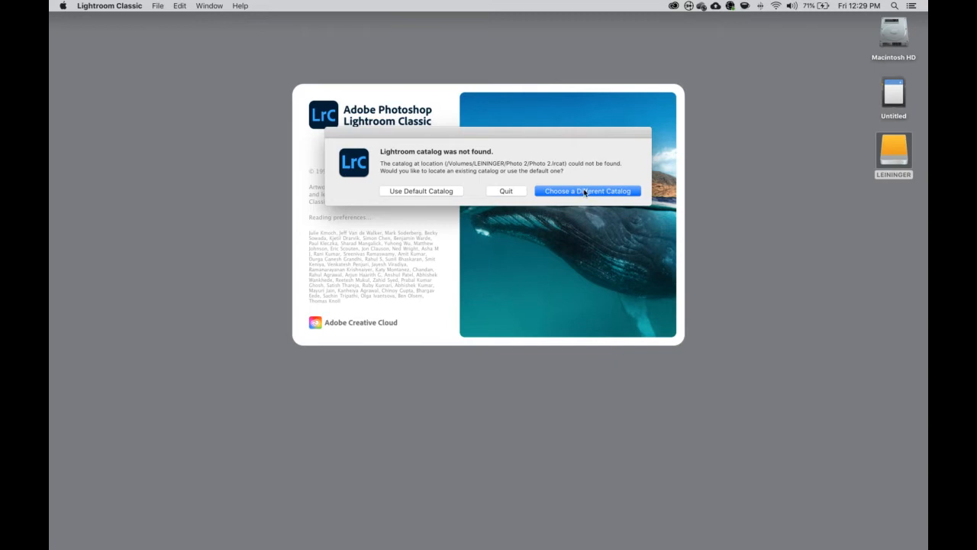
- Replace the missing catalog with a new catalog named Photo2 on the LEININGER drive
left_click(584, 191)
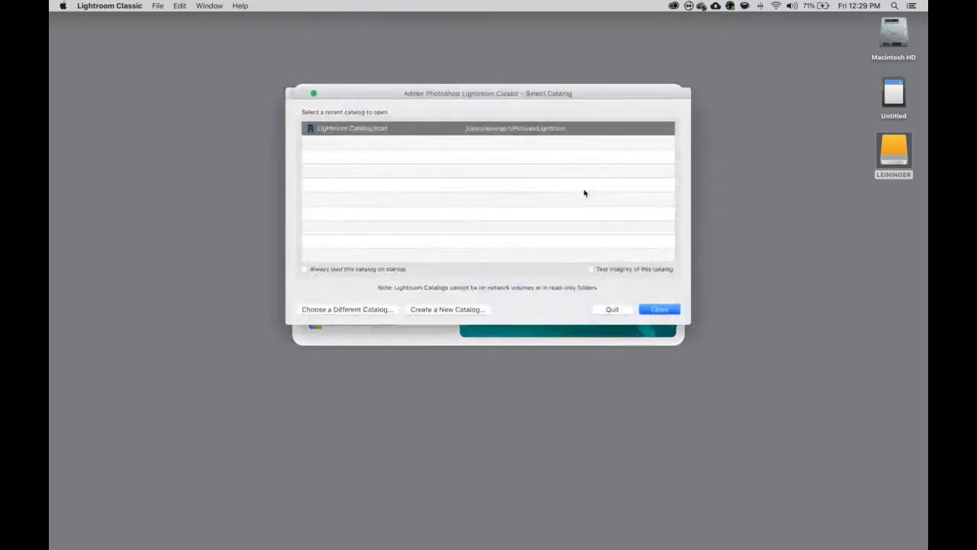
left_click(455, 312)
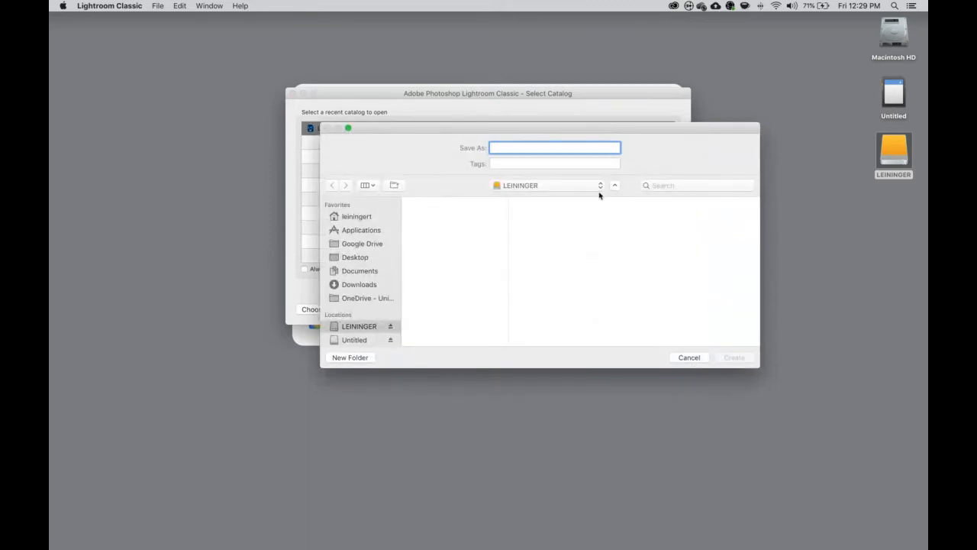
type("Photo2")
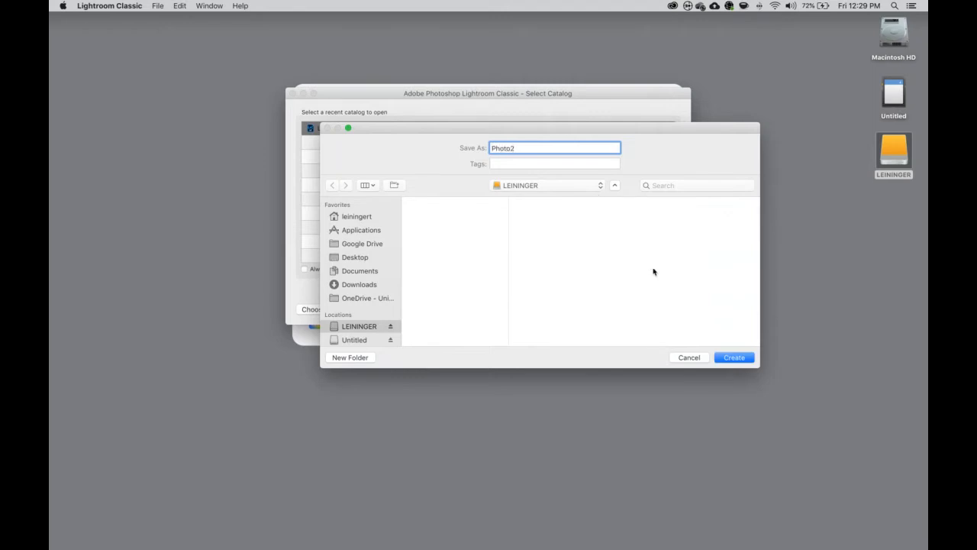
left_click(735, 357)
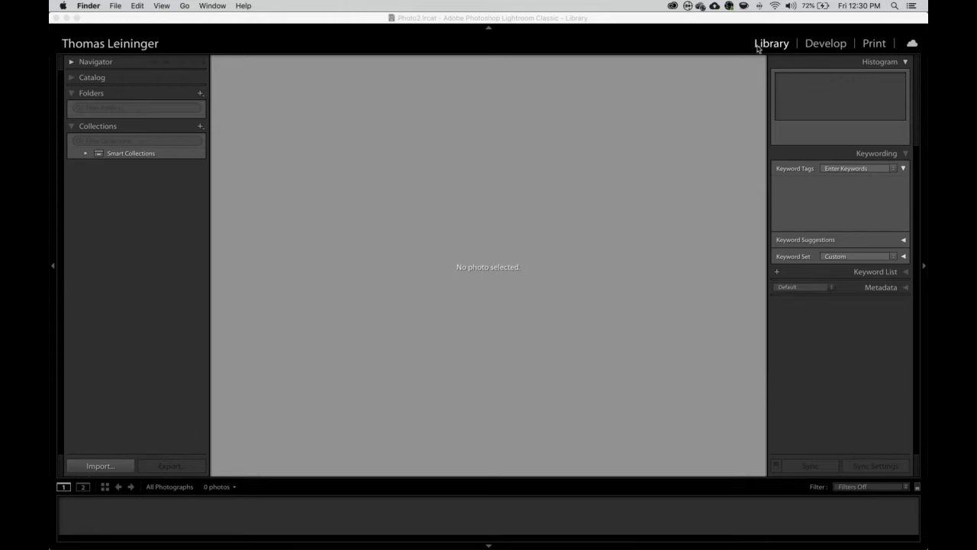
left_click(677, 43)
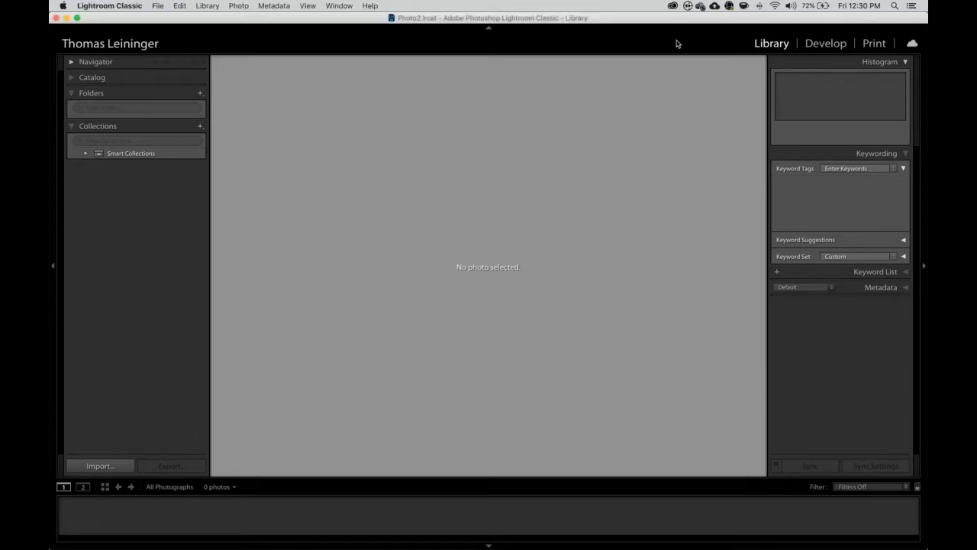
right_click(676, 44)
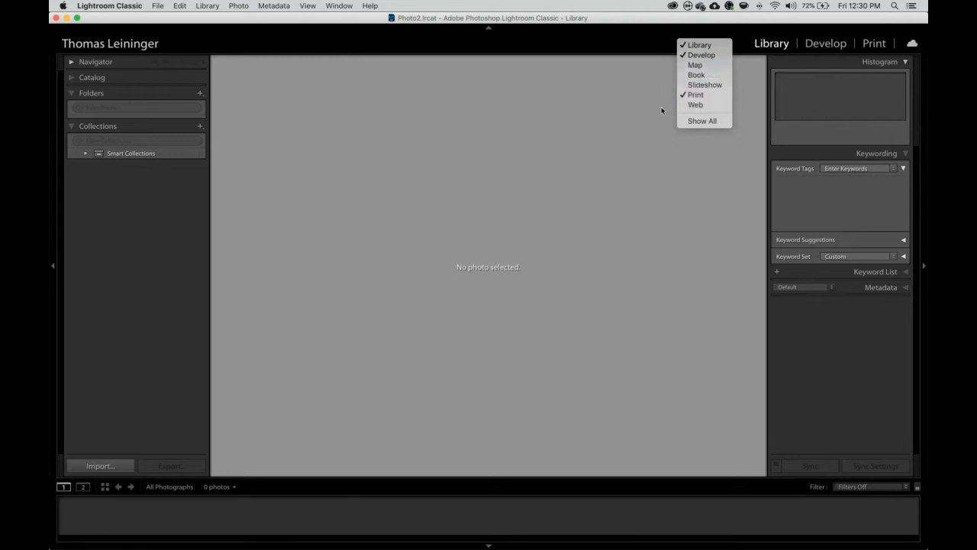
left_click(649, 42)
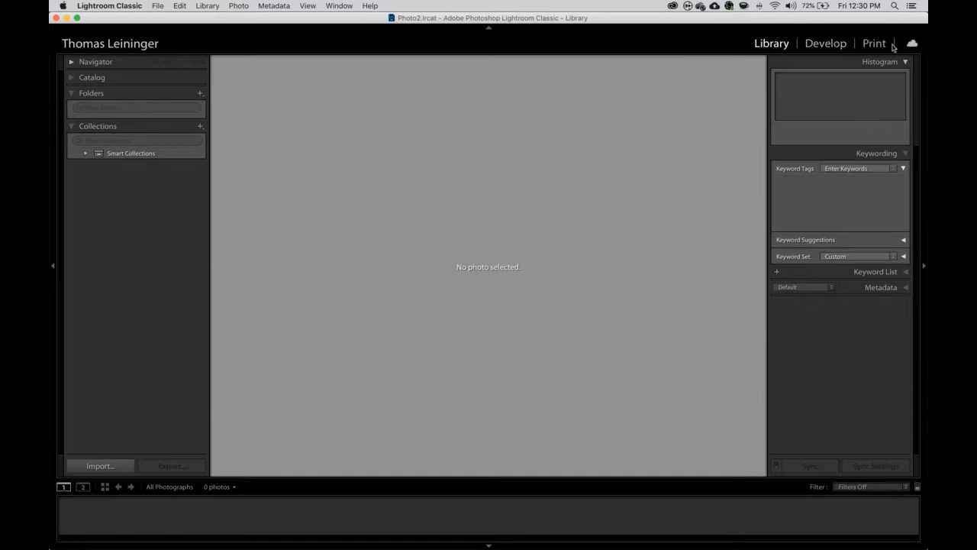
right_click(697, 42)
left_click(125, 6)
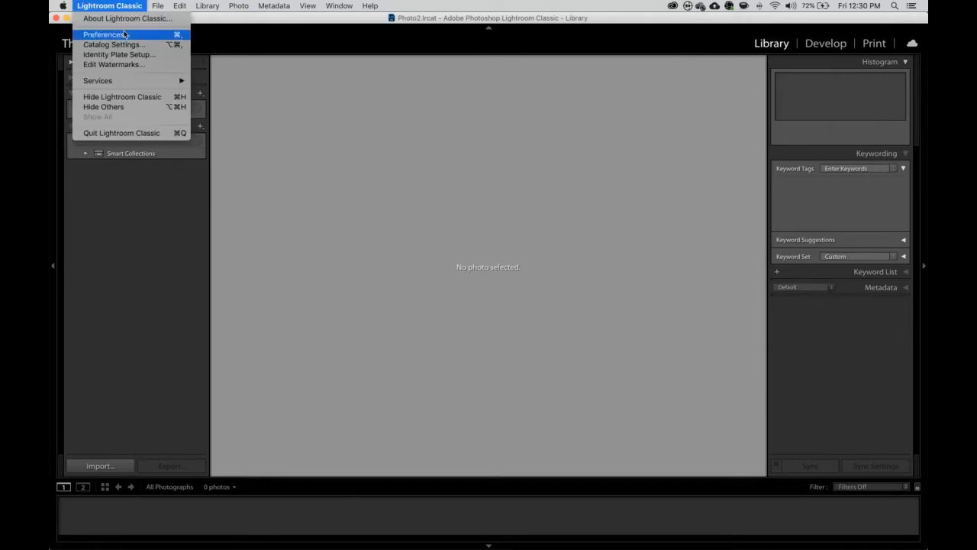
left_click(124, 34)
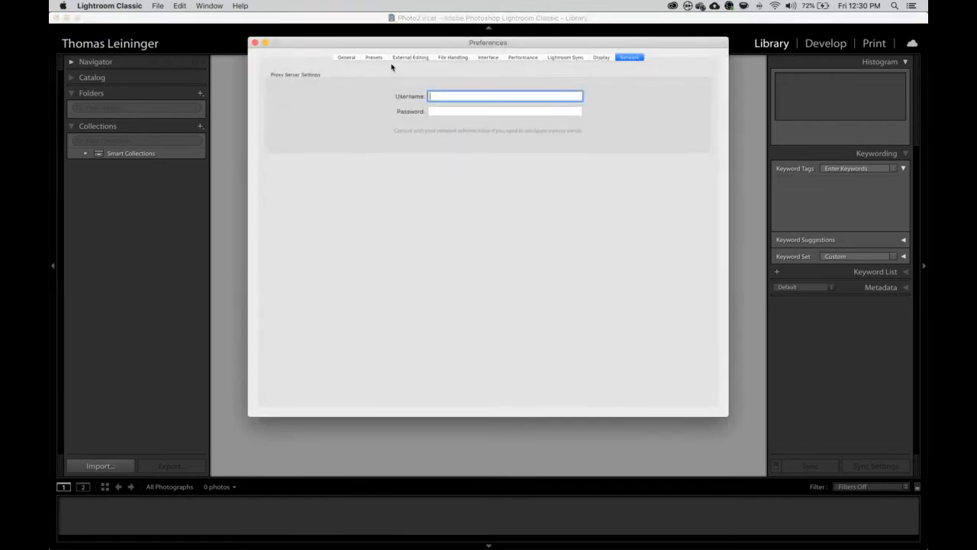
left_click(373, 57)
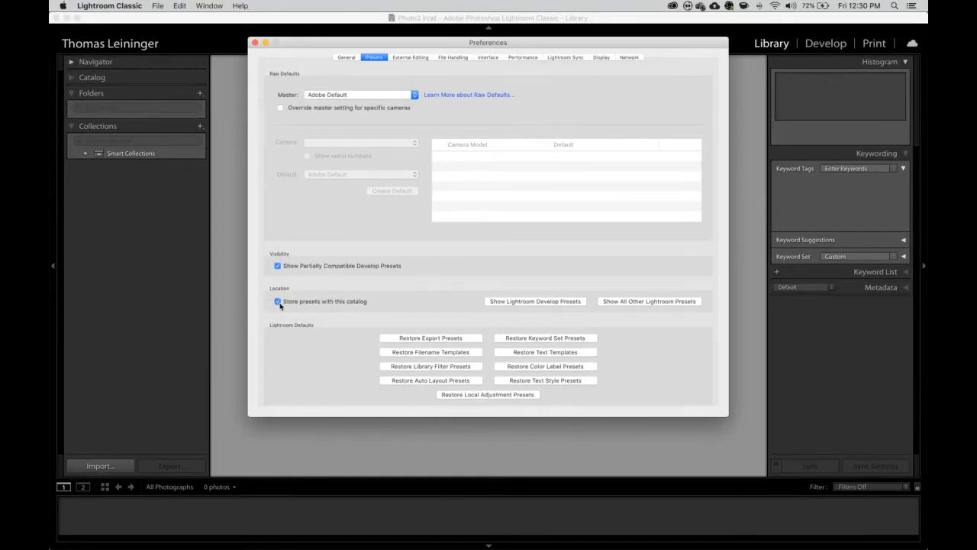
left_click(254, 43)
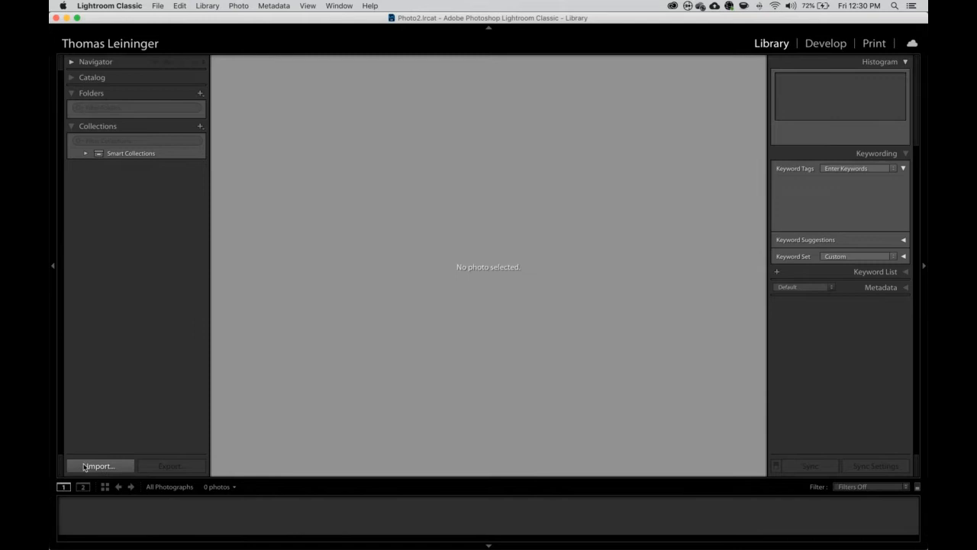
- Open the Import window for the 37 card photos and accept the Pictures fallback destination
left_click(86, 467)
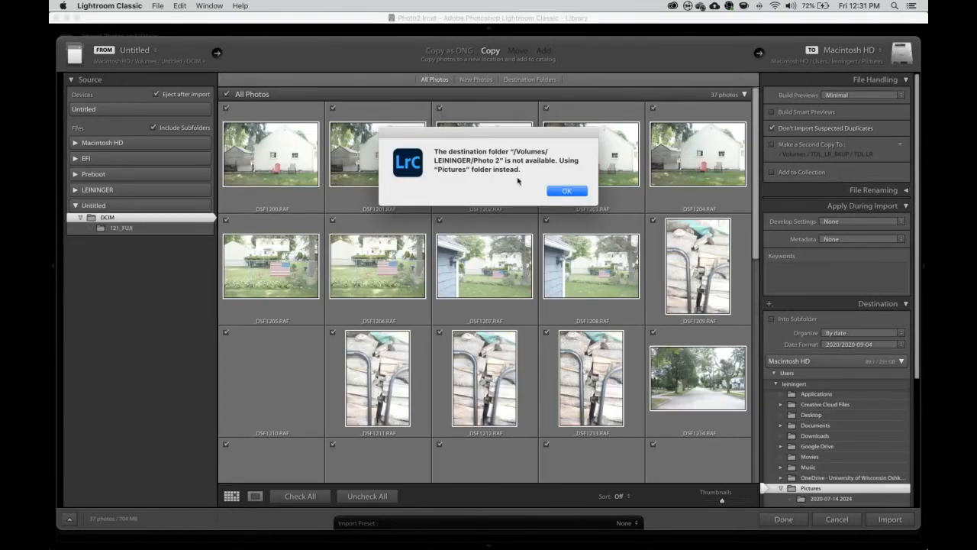
left_click(567, 190)
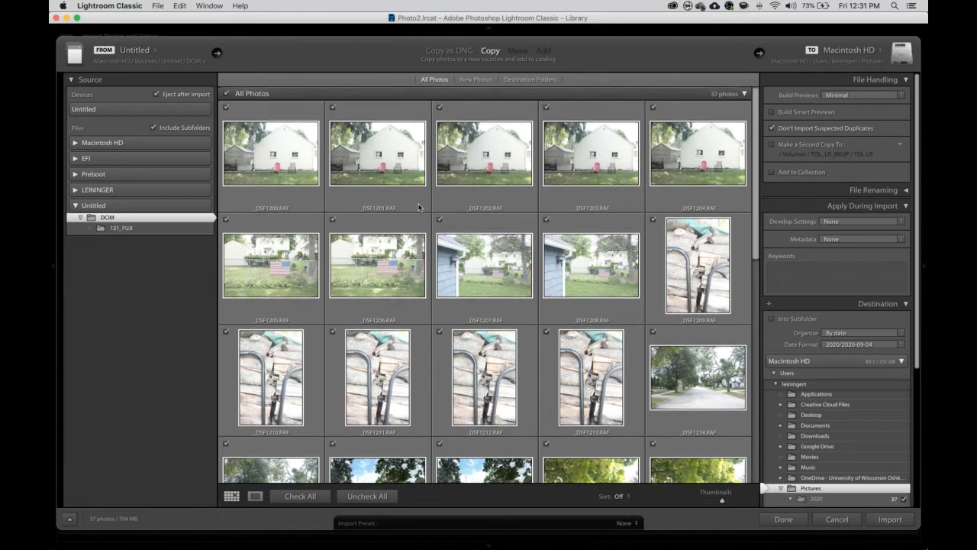
scroll(418, 207, "down", 5)
scroll(453, 209, "down", 5)
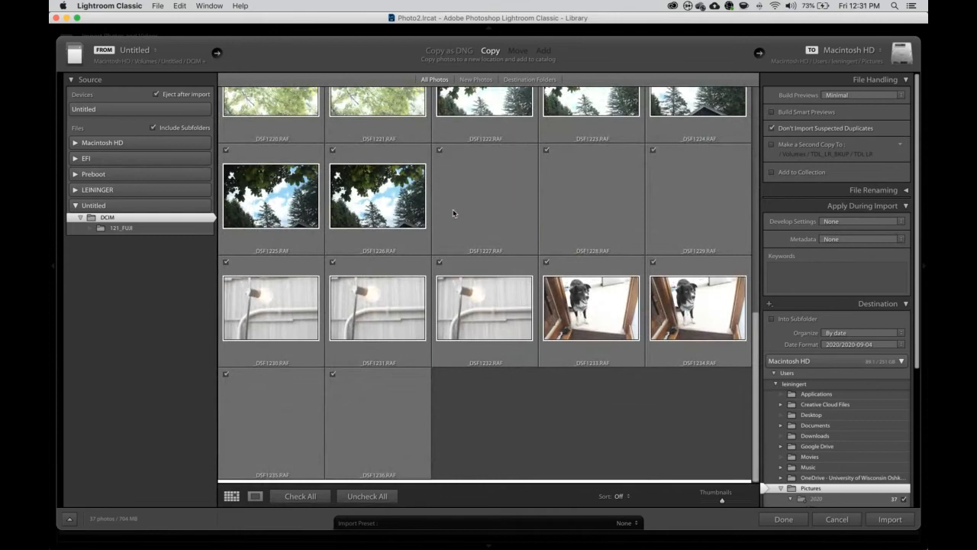
scroll(453, 213, "down", 1)
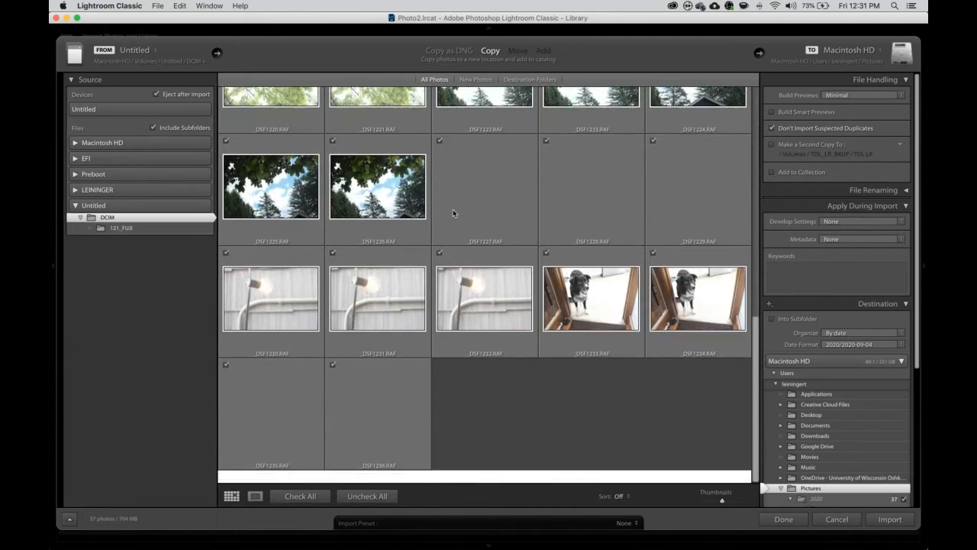
scroll(453, 213, "up", 3)
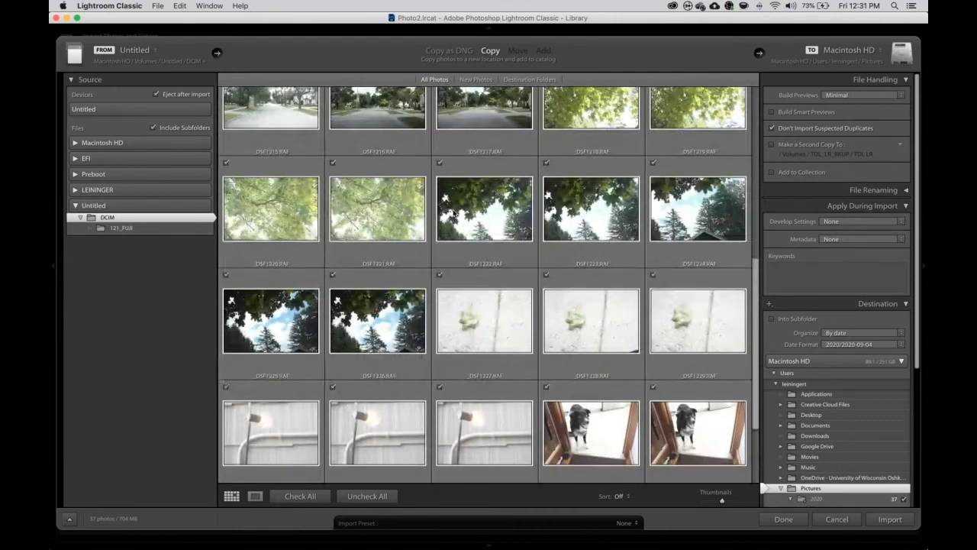
scroll(453, 213, "down", 1)
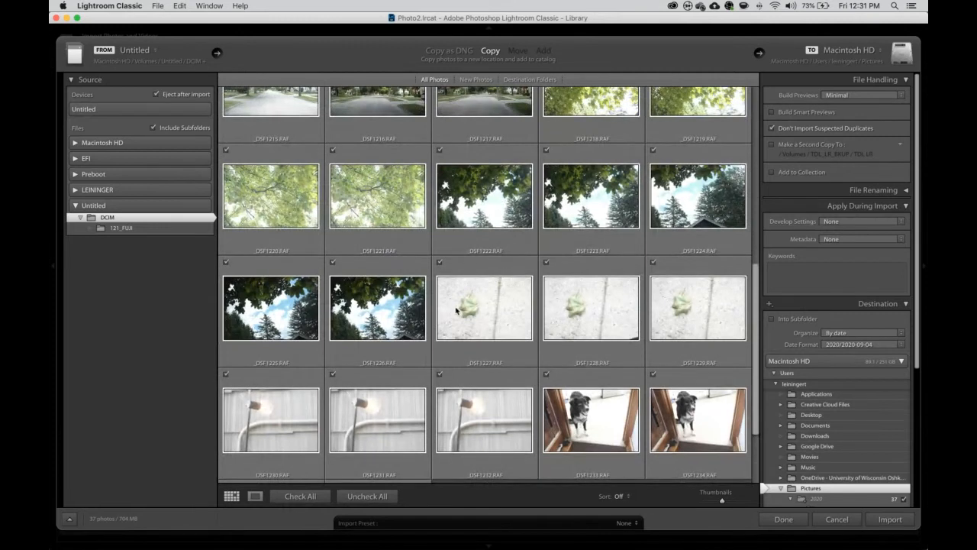
scroll(456, 309, "up", 8)
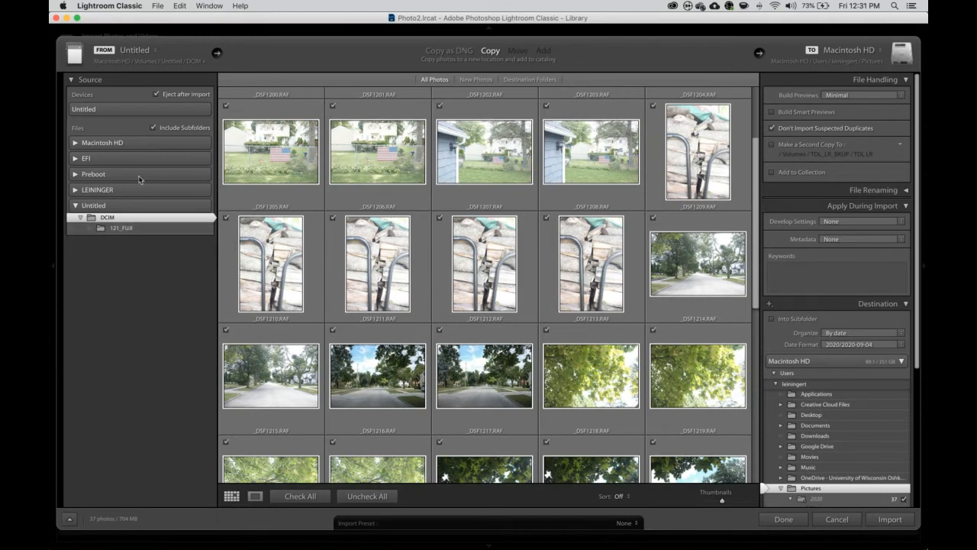
left_click(446, 52)
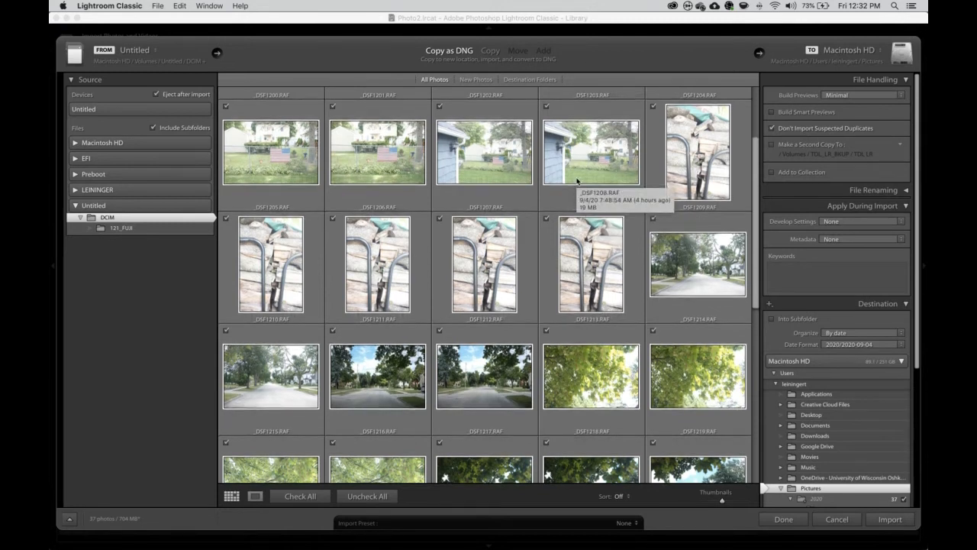
scroll(578, 181, "down", 1)
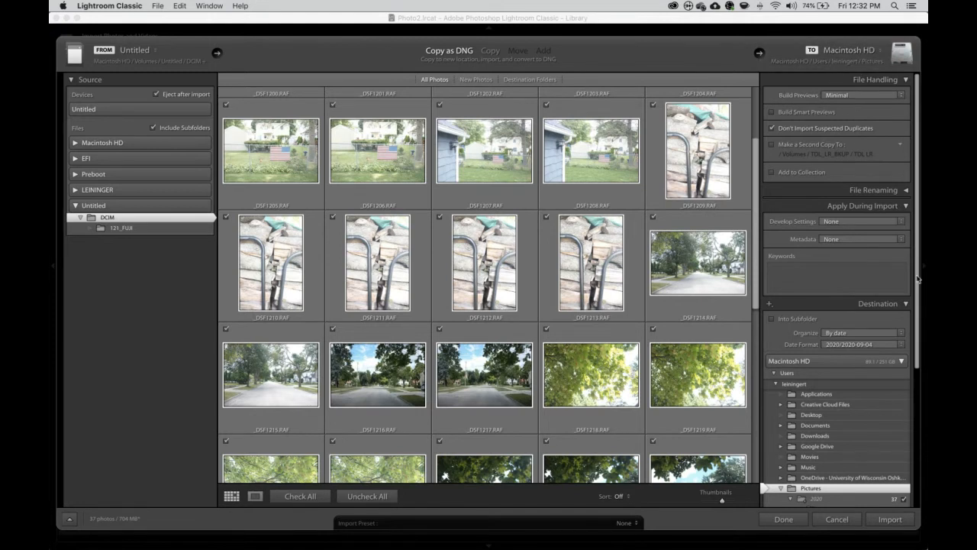
scroll(918, 280, "down", 5)
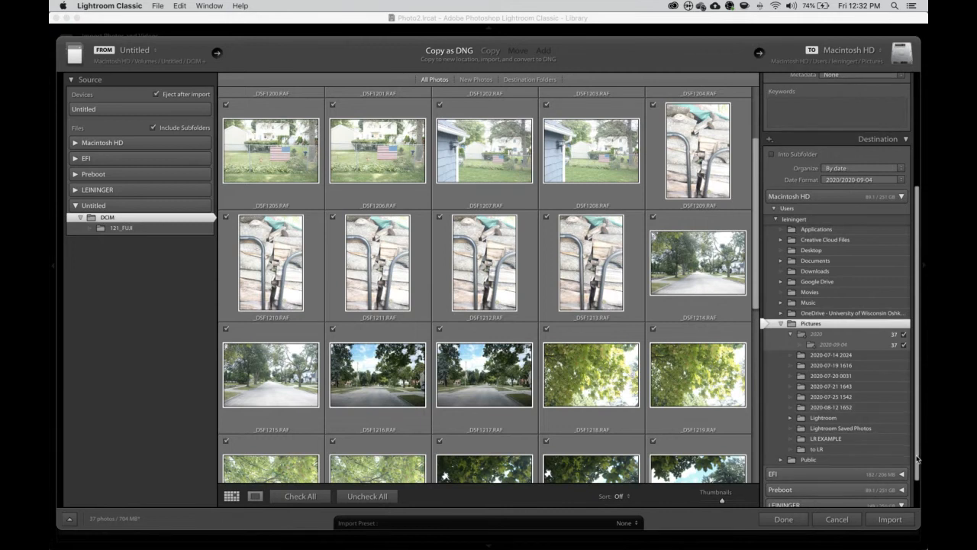
- Point the import destination to the Photo2 folder on the LEININGER drive
scroll(913, 455, "down", 2)
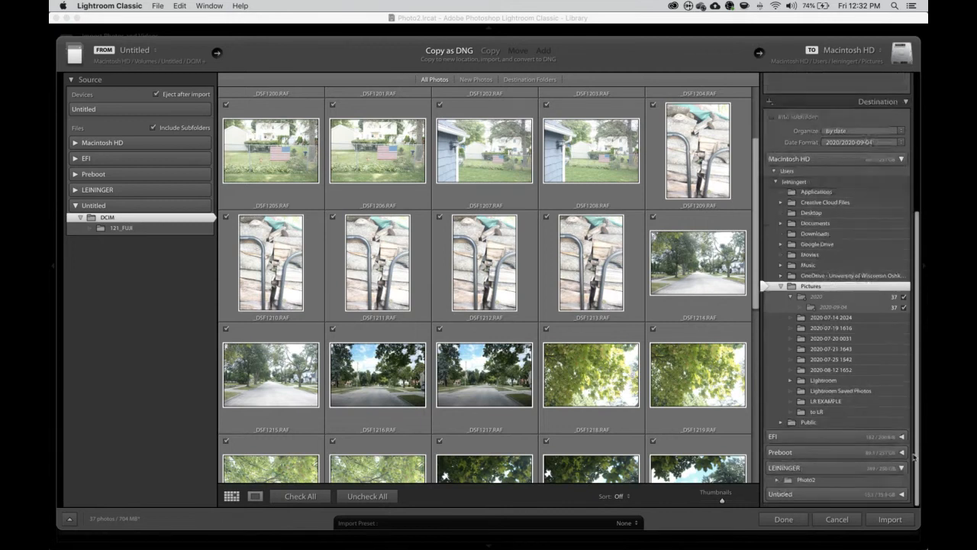
left_click(801, 472)
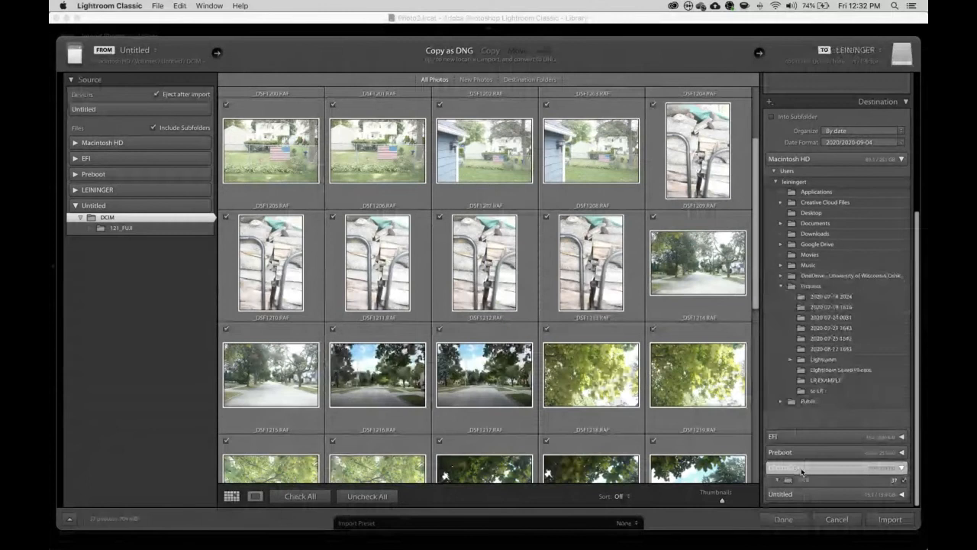
left_click(902, 180)
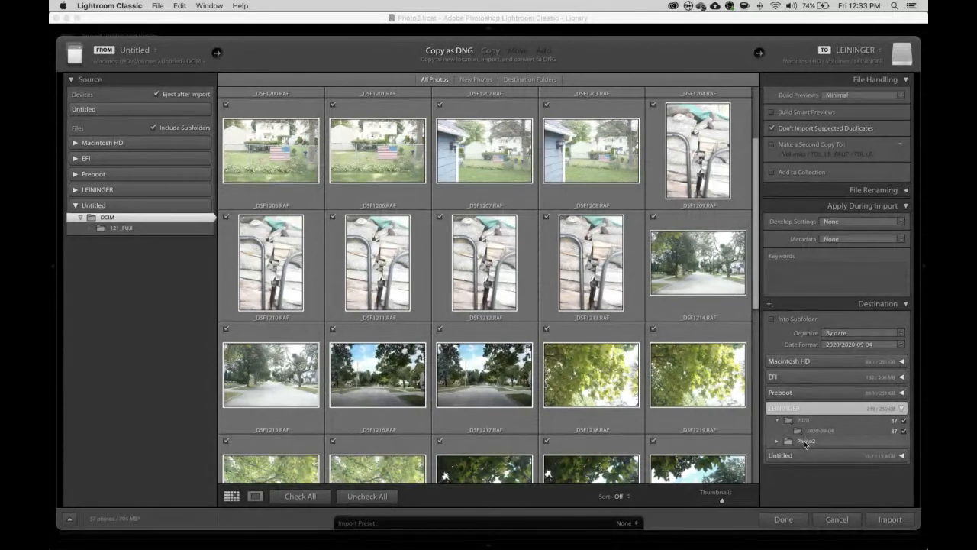
left_click(804, 440)
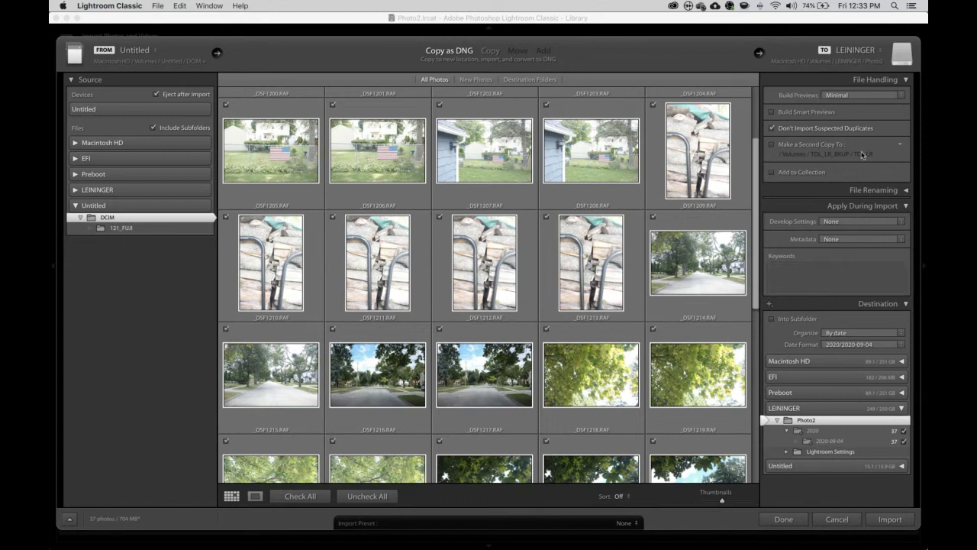
- Enter the import keywords Appleton, Wisconsin, Fall 2020, Photo 2
left_click(830, 274)
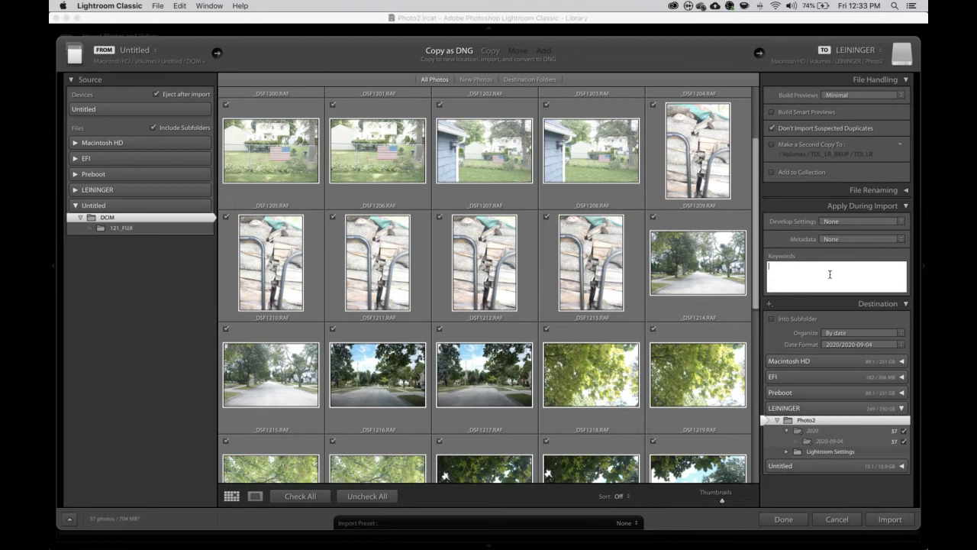
type("Appleton, Wisconsin, Fall 2020, Photo 2")
left_click(901, 222)
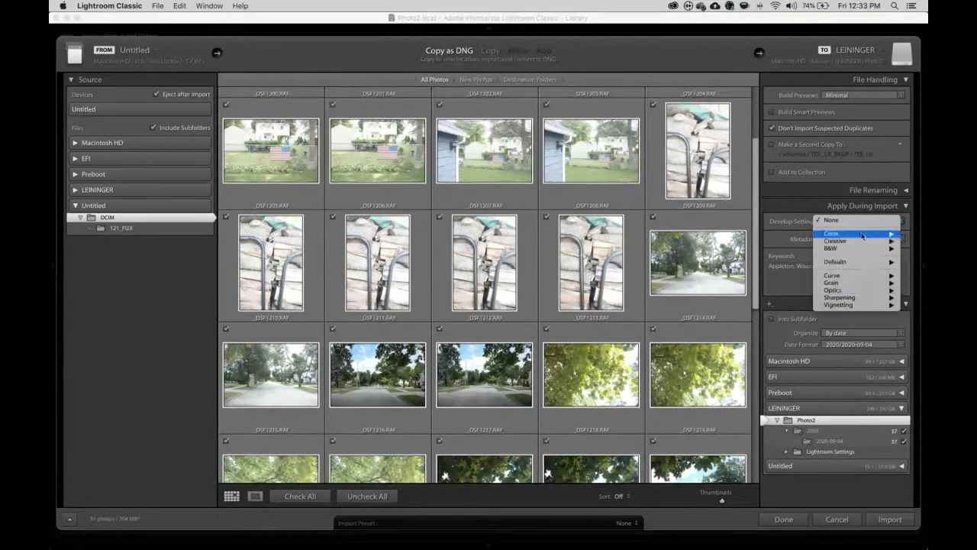
- Keep Develop Settings at None and open Edit Presets from the Metadata menu
left_click(777, 244)
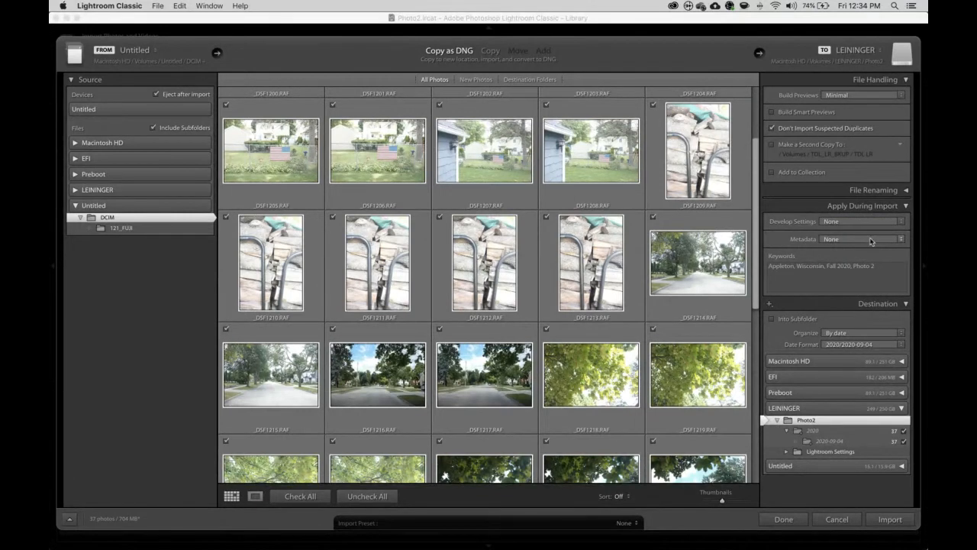
left_click(871, 242)
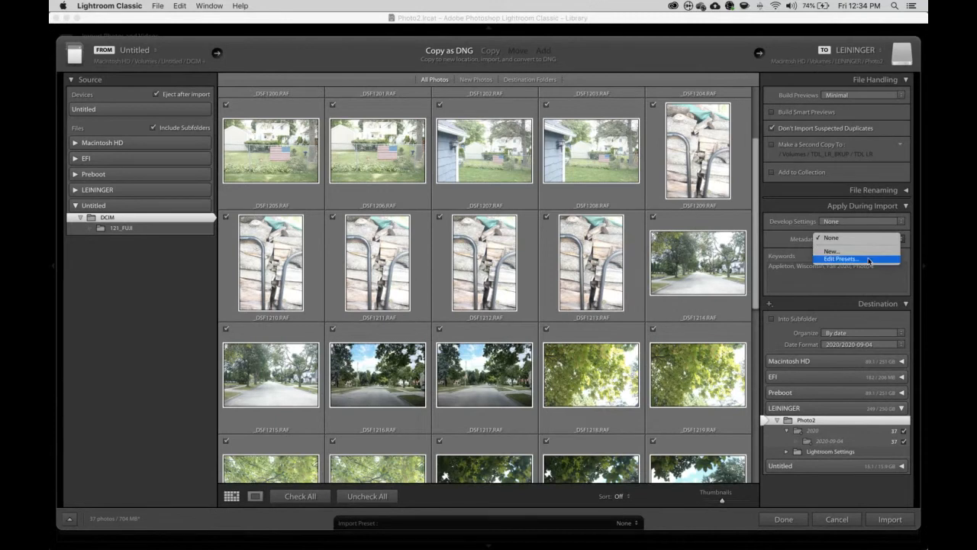
left_click(869, 260)
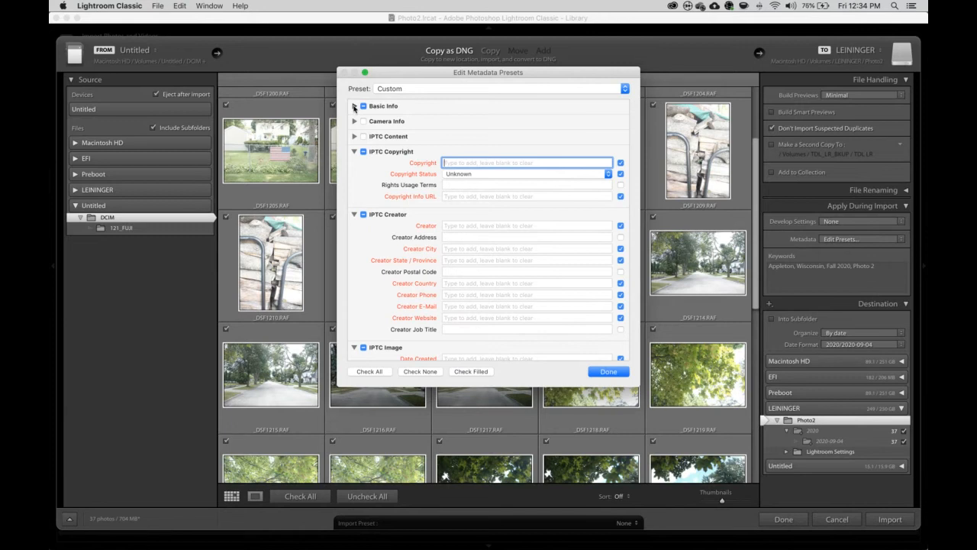
- Set the preset's copyright to ©2020 with Copyrighted status
type("©2020")
left_click(608, 175)
left_click(605, 183)
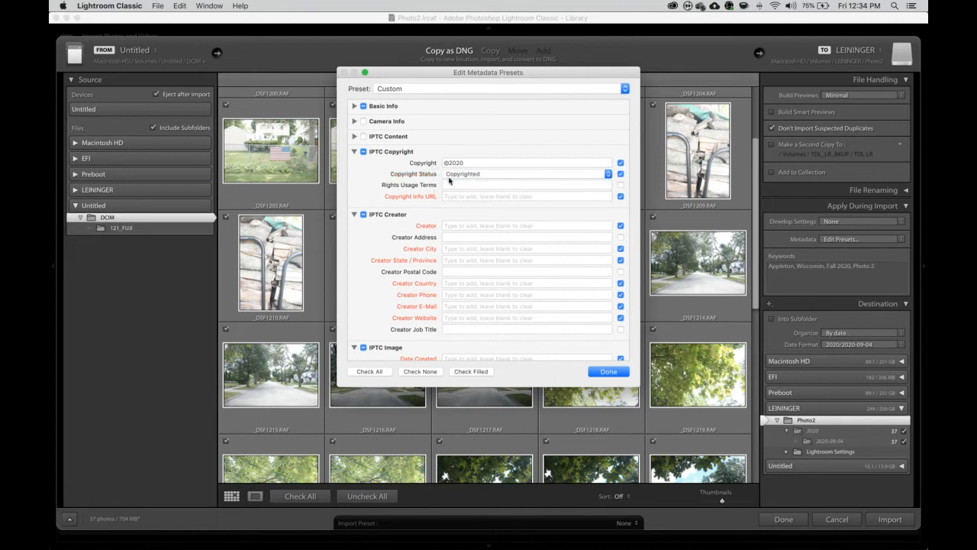
- Enter the creator's name, city Appleton, state Wisconsin and country US
left_click(467, 226)
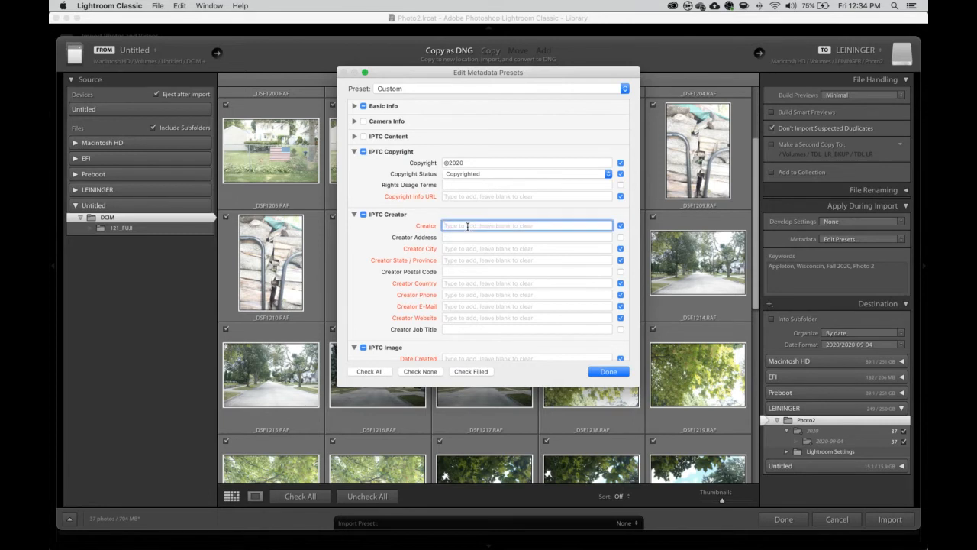
type("Tom Leininger")
left_click(456, 250)
type("Appl")
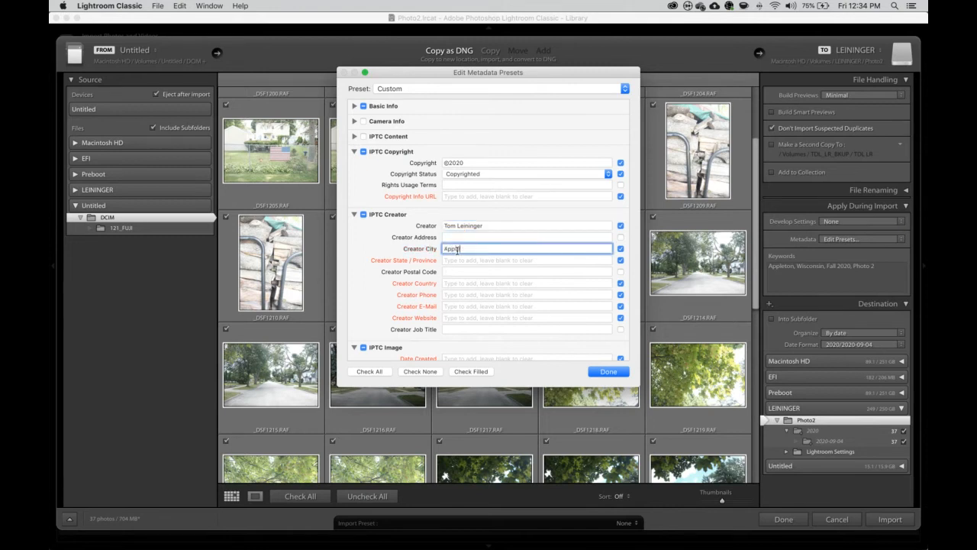
type("eton")
left_click(456, 260)
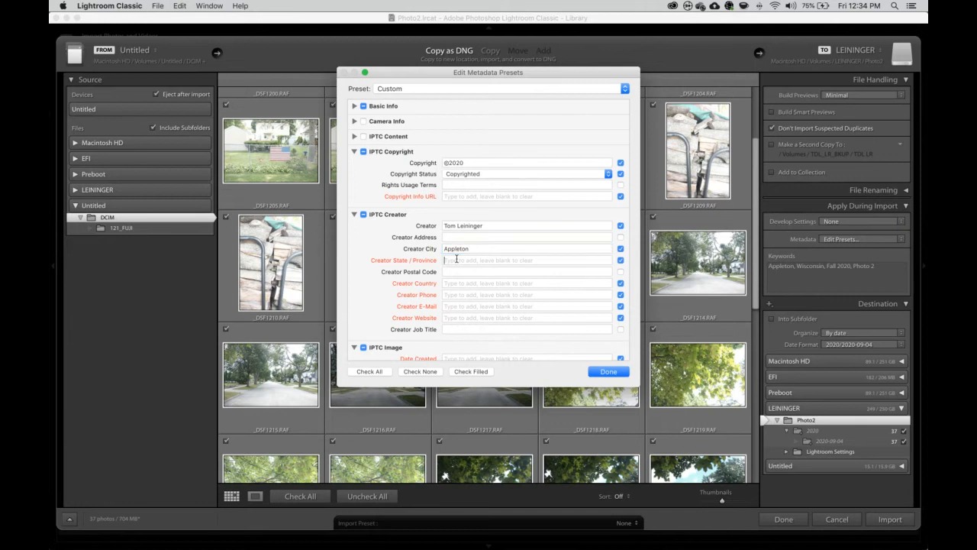
type("Wisco")
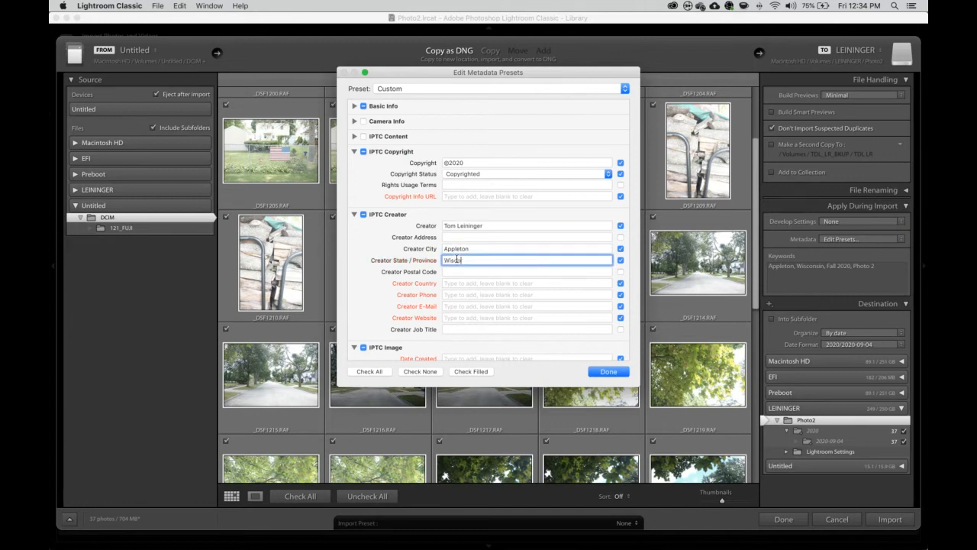
type("nsin")
left_click(460, 283)
type("USA")
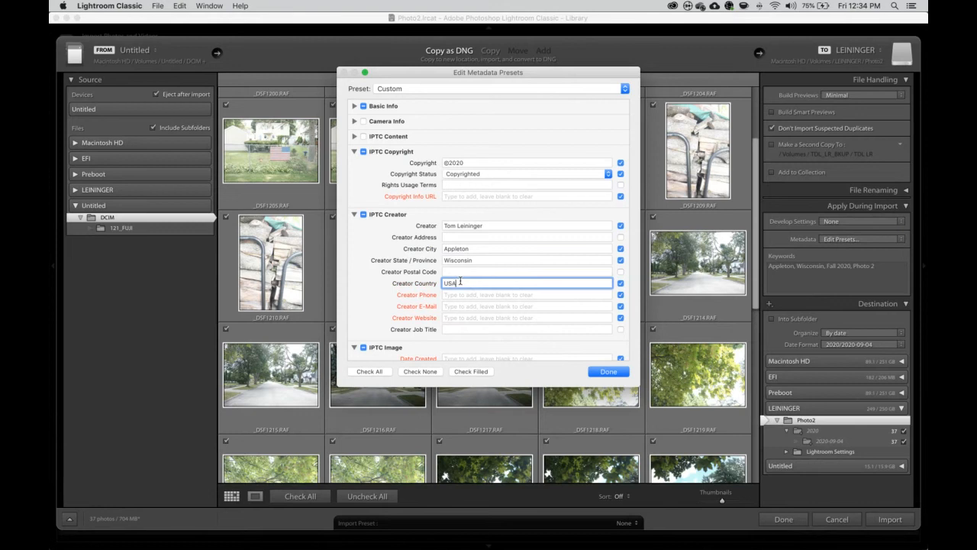
- Fill in the creator's phone number, e-mail address and website
left_click(458, 295)
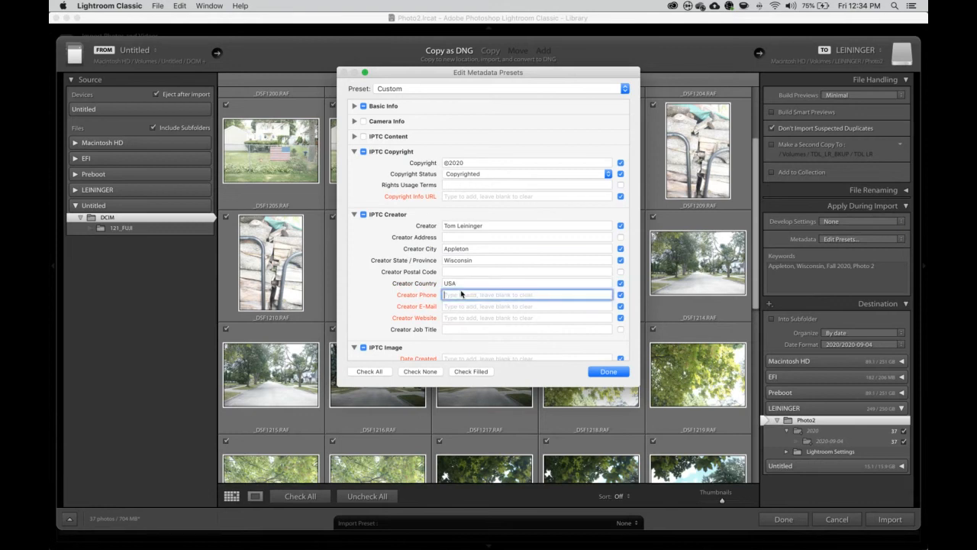
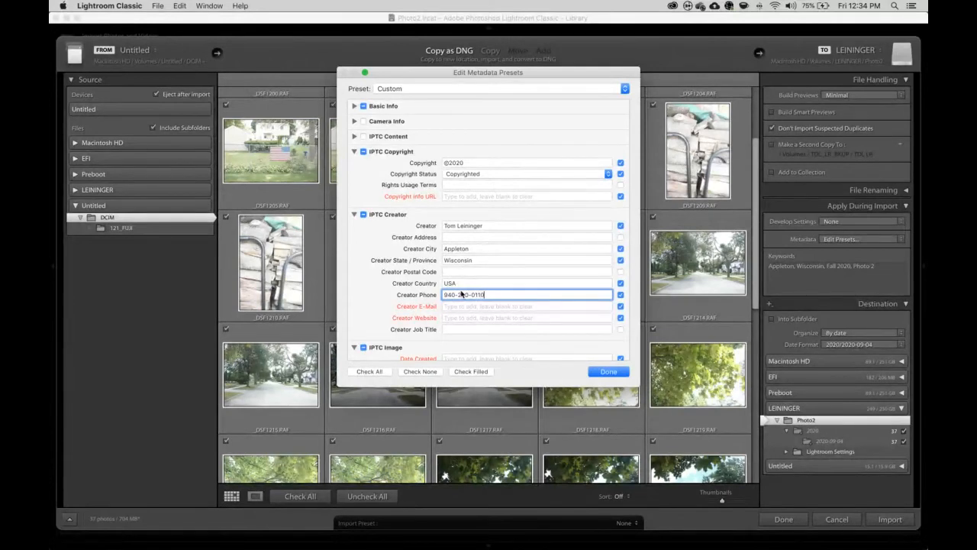
left_click(457, 306)
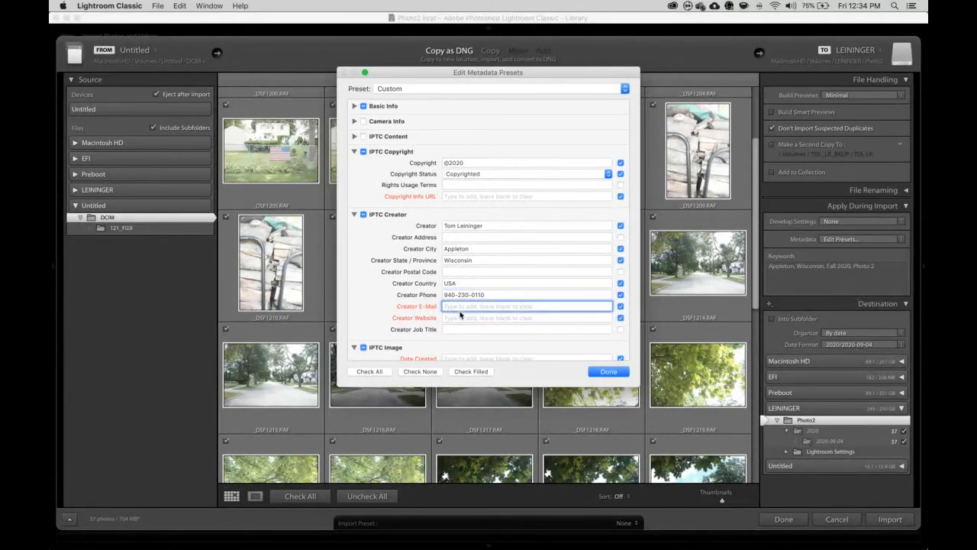
left_click(463, 317)
type("htt")
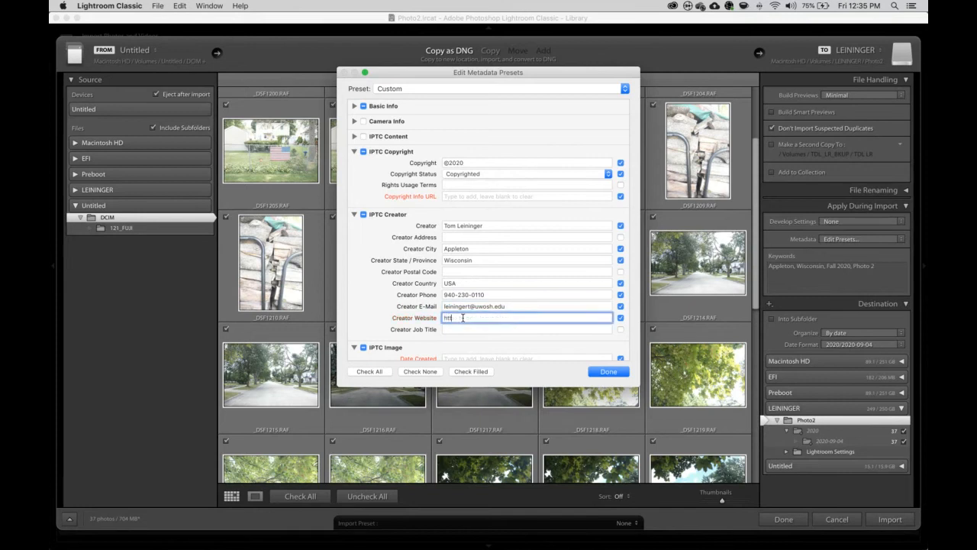
type("ps://tomleininger.net")
- Uncheck City, State / Province and Country / Region under IPTC Image
scroll(498, 282, "down", 2)
scroll(498, 281, "down", 2)
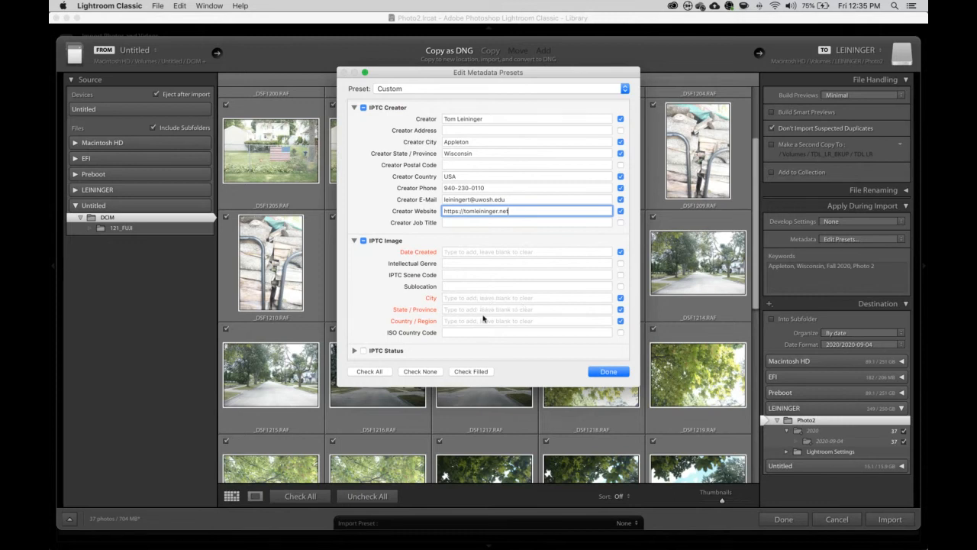
scroll(483, 307, "down", 2)
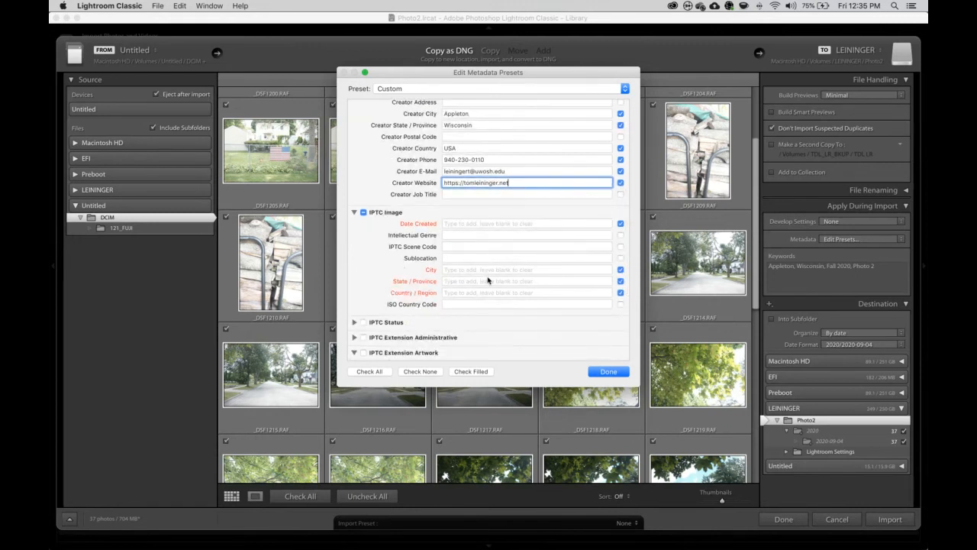
left_click(620, 269)
left_click(620, 280)
left_click(620, 293)
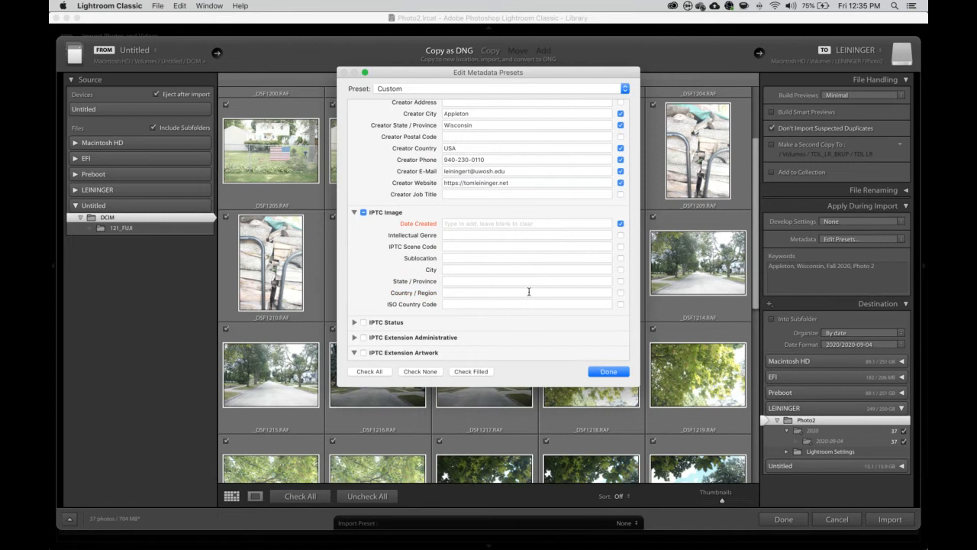
- Clear the keyword typed into the preset's Keywords field, leaving Keywords unchecked
scroll(527, 294, "down", 5)
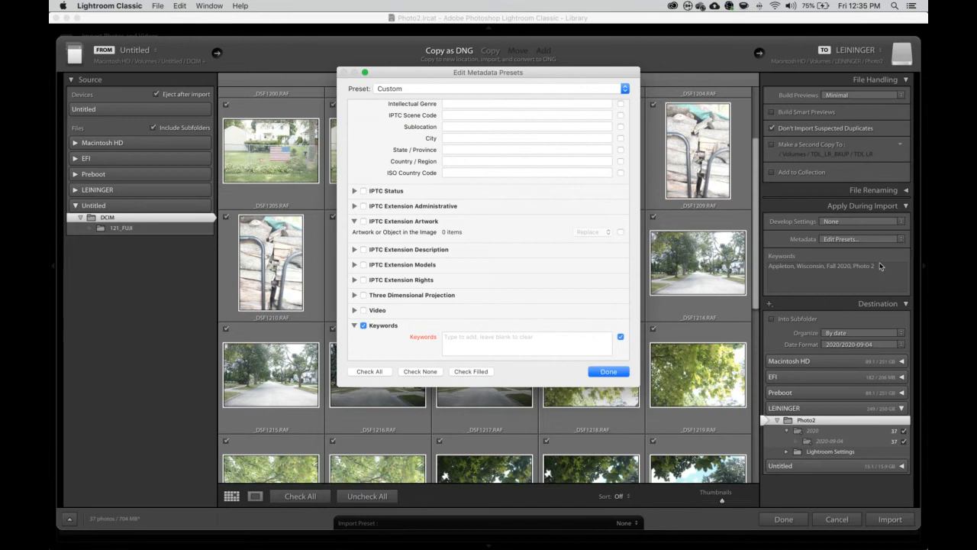
left_click(547, 342)
type("Apple")
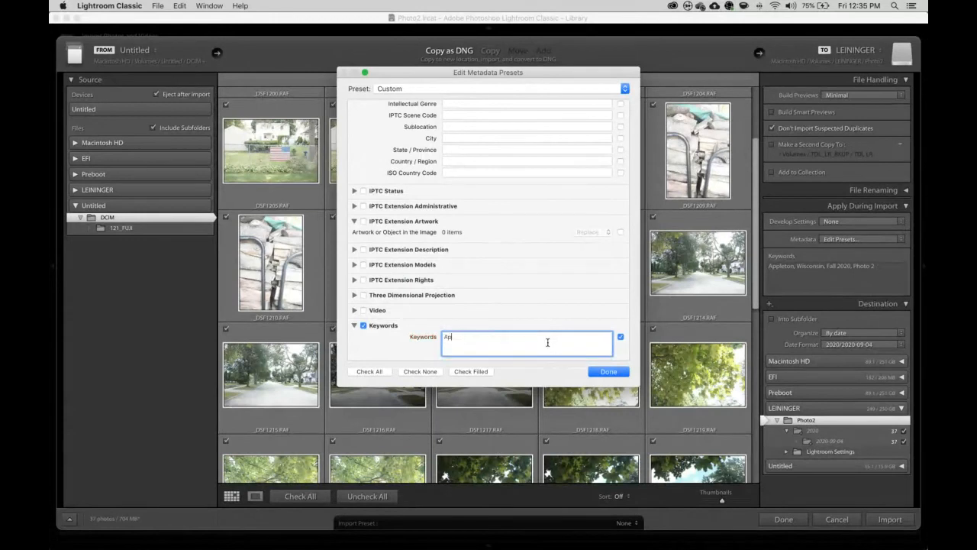
key("BackSpace")
key("BackSpace")
key("BackSpace")
key("BackSpace")
key("BackSpace")
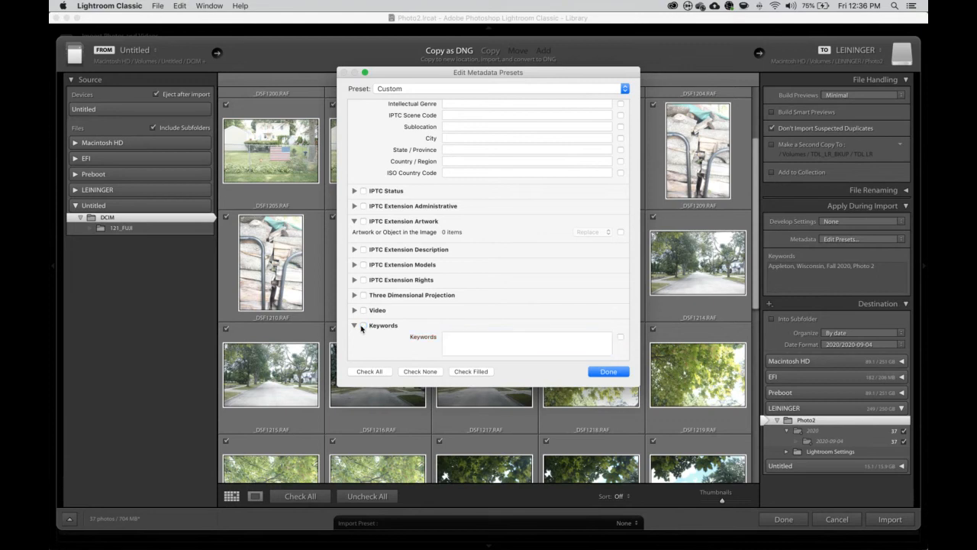
scroll(465, 250, "up", 5)
scroll(464, 250, "up", 3)
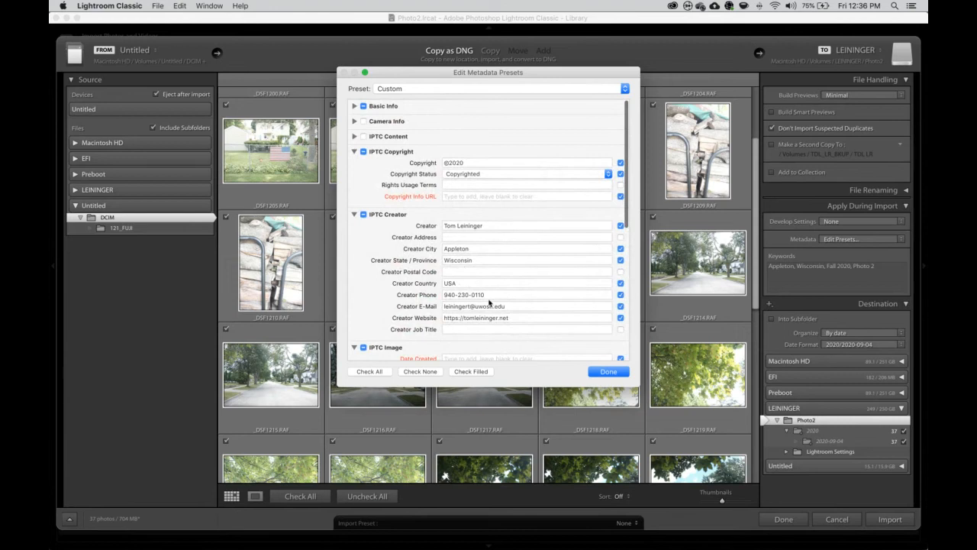
scroll(489, 304, "down", 3)
scroll(489, 304, "up", 2)
scroll(488, 303, "down", 5)
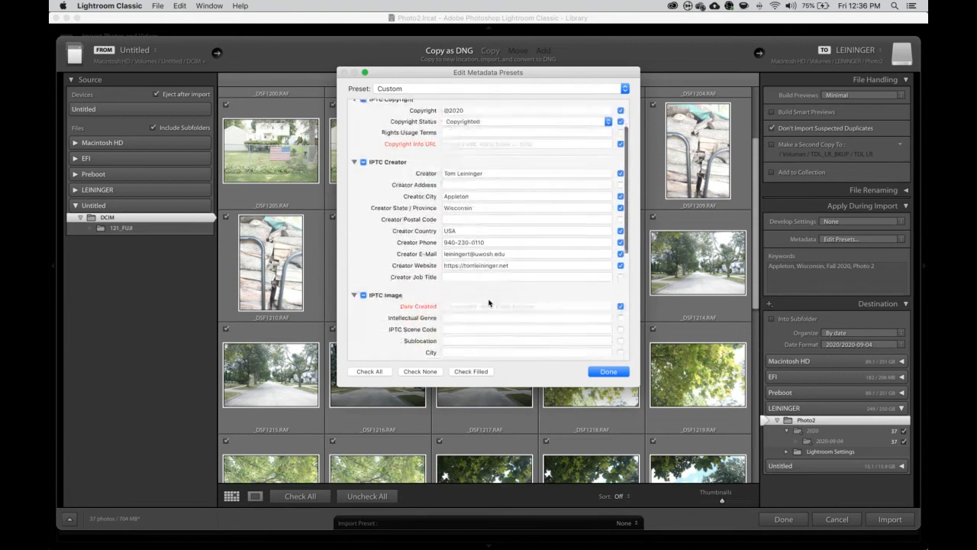
scroll(489, 303, "up", 5)
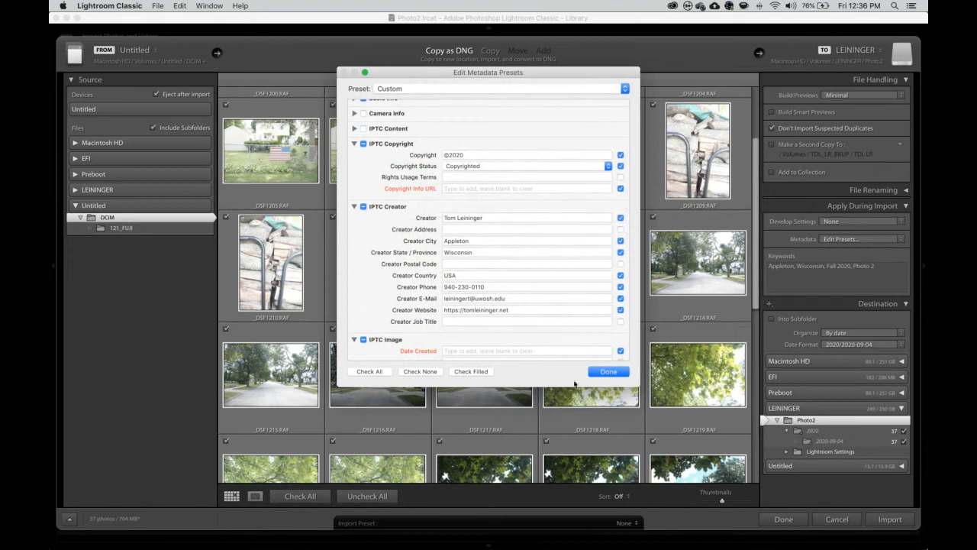
- Save the metadata settings as a new preset named PHOTO2
left_click(613, 374)
left_click(605, 164)
type("PHOTO")
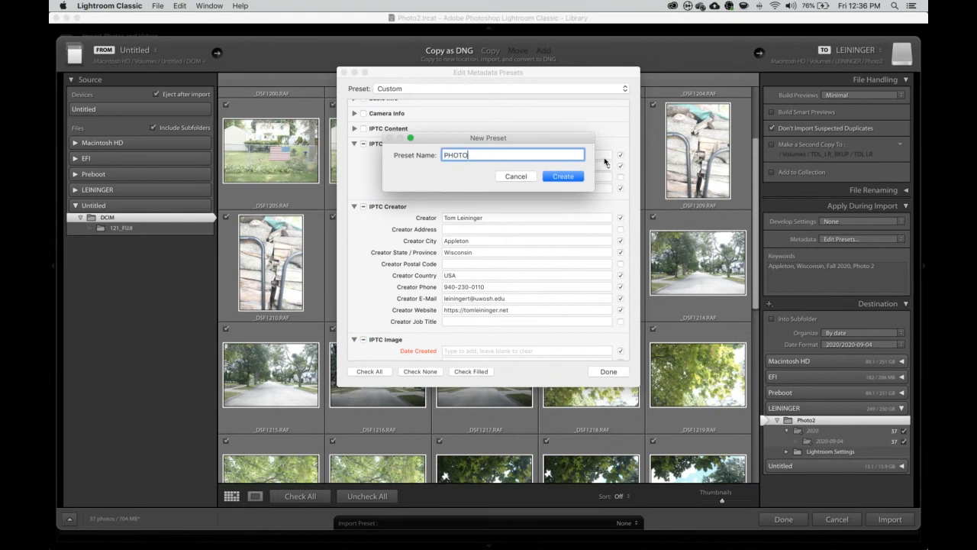
type("@")
key("BackSpace")
type("2")
left_click(574, 178)
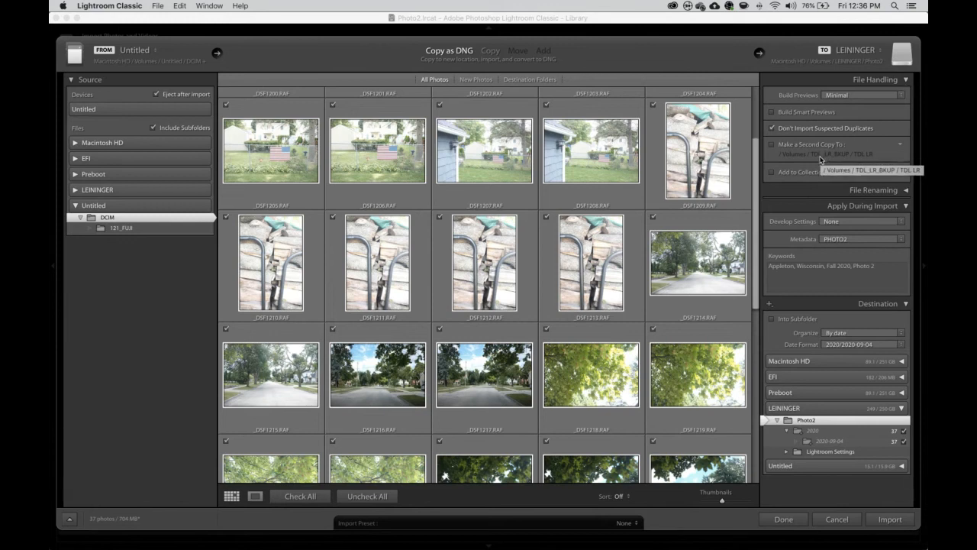
- Collapse the File Handling panel in the Import window
left_click(906, 80)
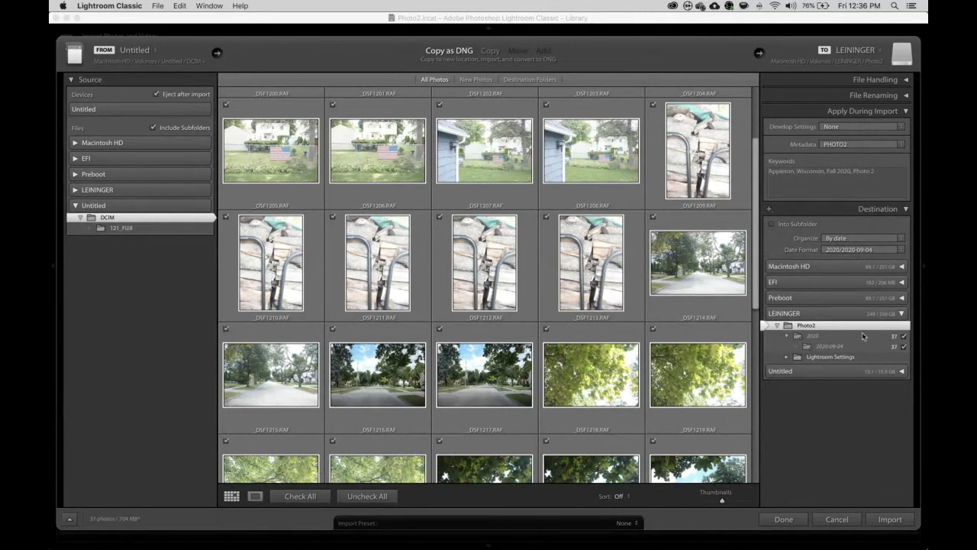
- Import the 37 checked photos as DNG files into the 2020-09-04 folder of the Photo2 catalog
left_click(891, 520)
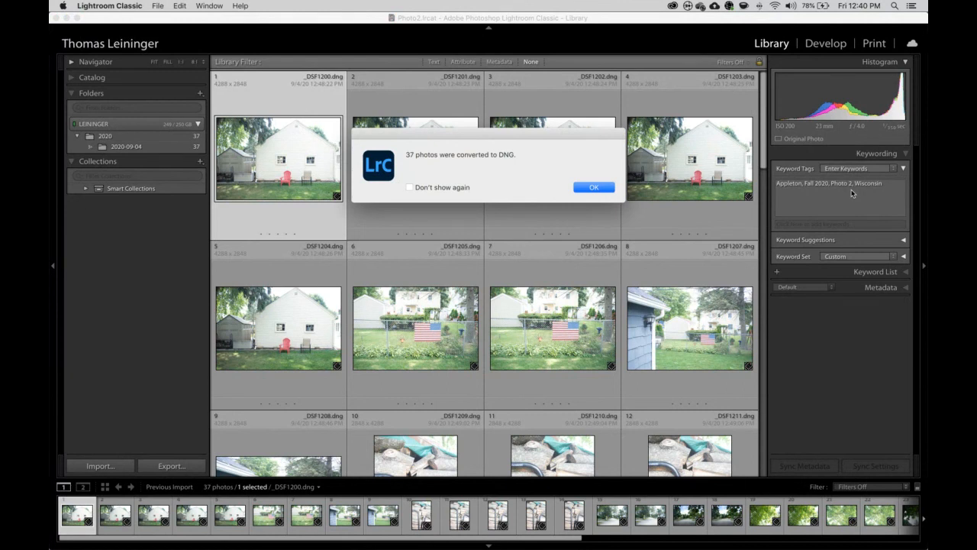
- Acknowledge the 37-photo DNG conversion notice and quit Lightroom Classic to reveal the desktop
left_click(594, 187)
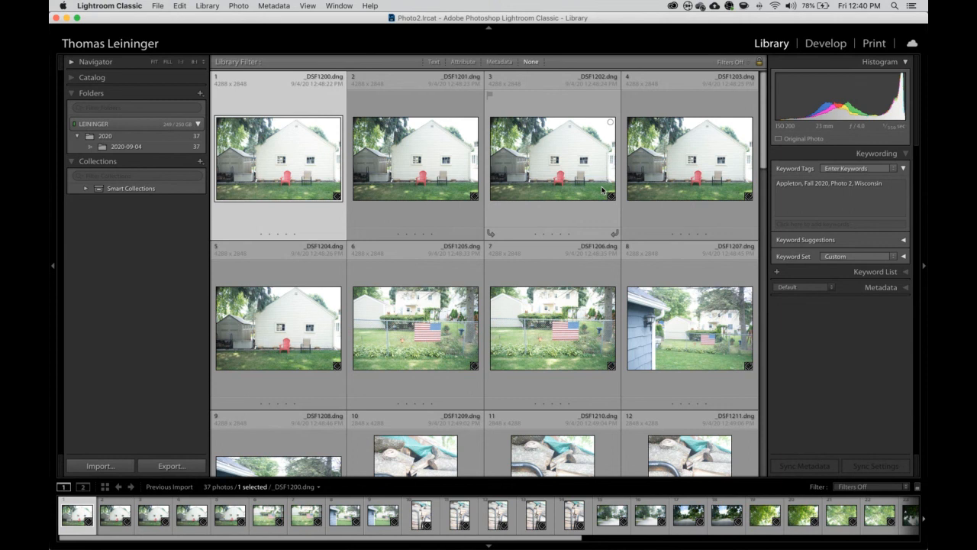
key("super+q")
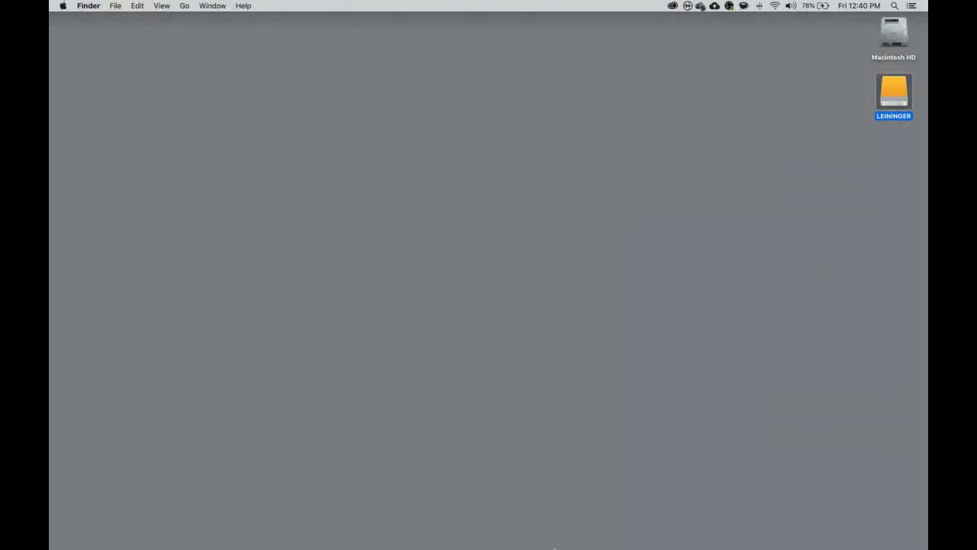
- Restore the online class window, hide its sharing bar, and open the LEININGER drive in Finder
mouse_move(554, 548)
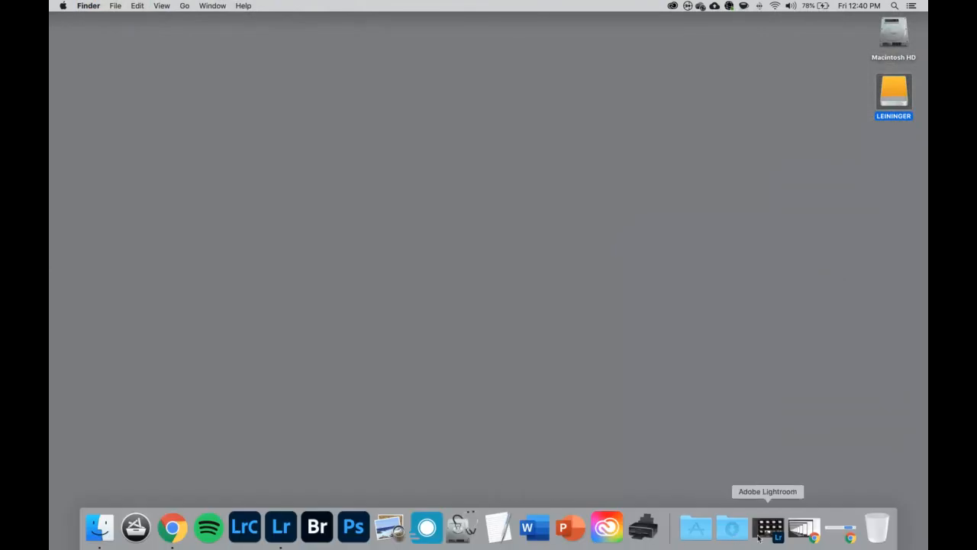
left_click(809, 533)
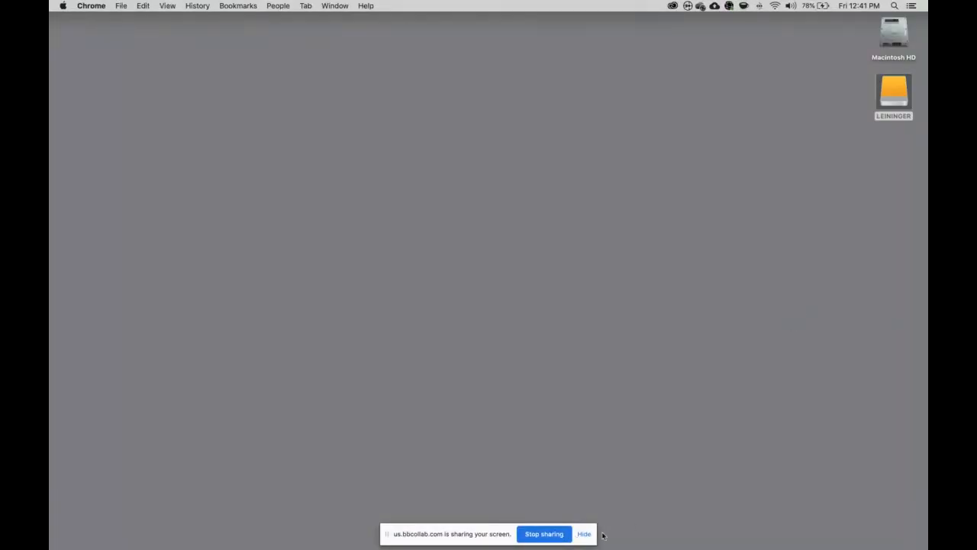
left_click(585, 534)
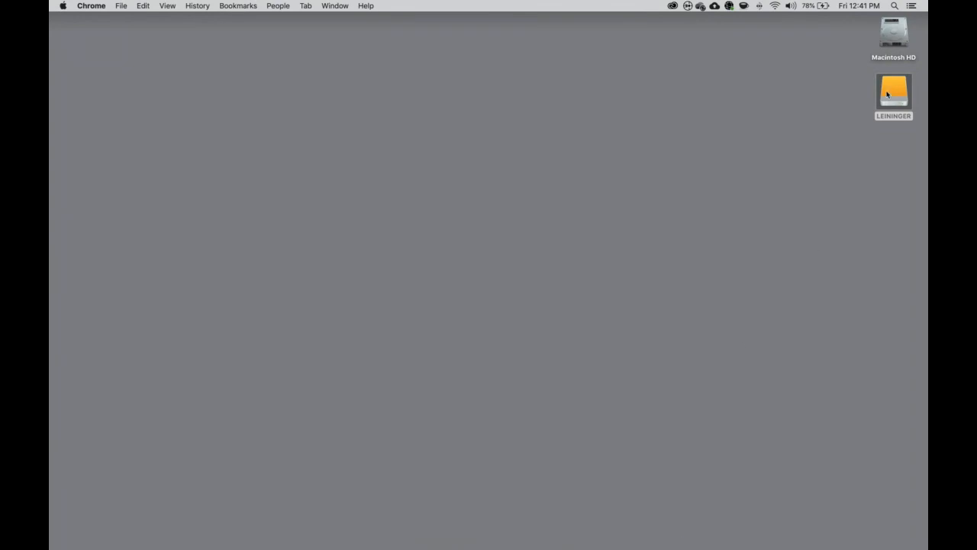
left_click(897, 92)
key("super+o")
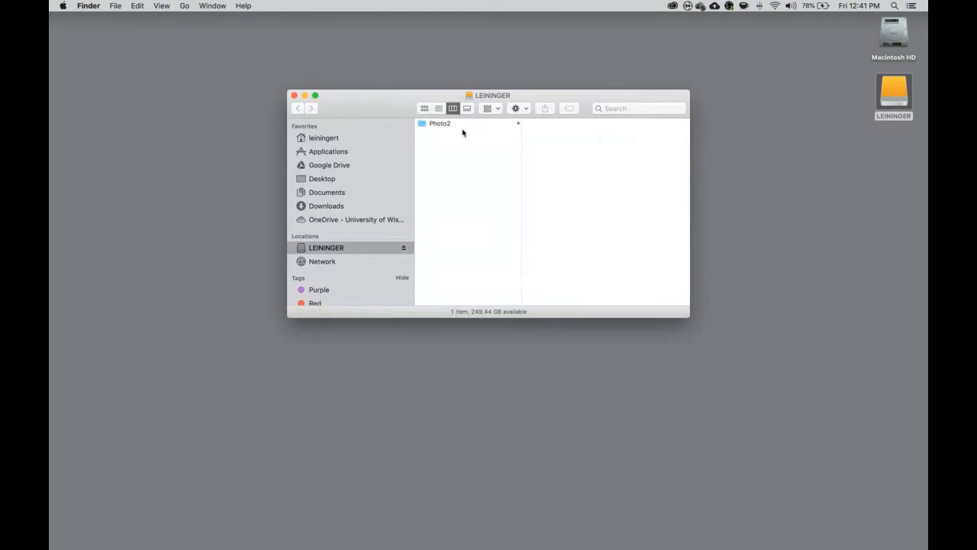
- Open the Photo2 folder on LEININGER and launch its Photo2.lrcat catalog
left_click(435, 125)
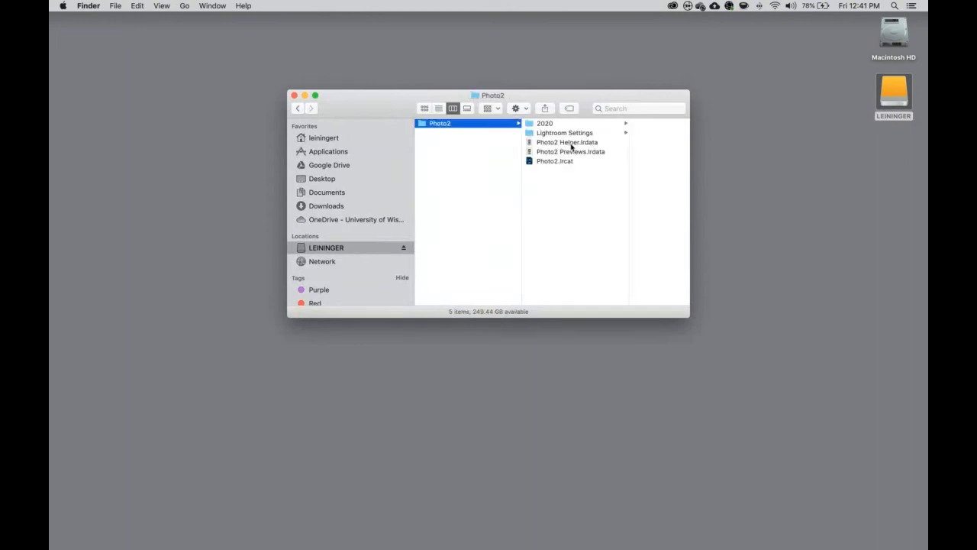
left_click(548, 163)
double_click(549, 164)
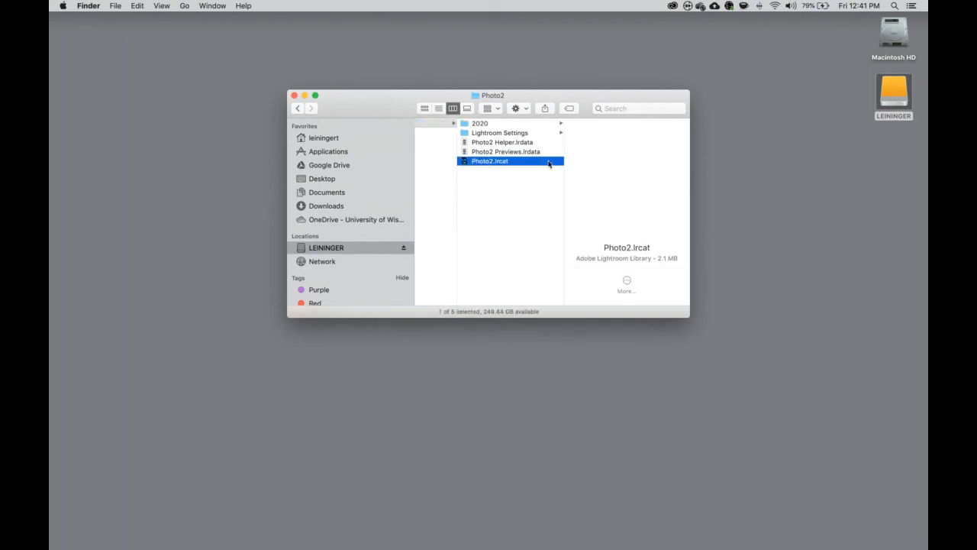